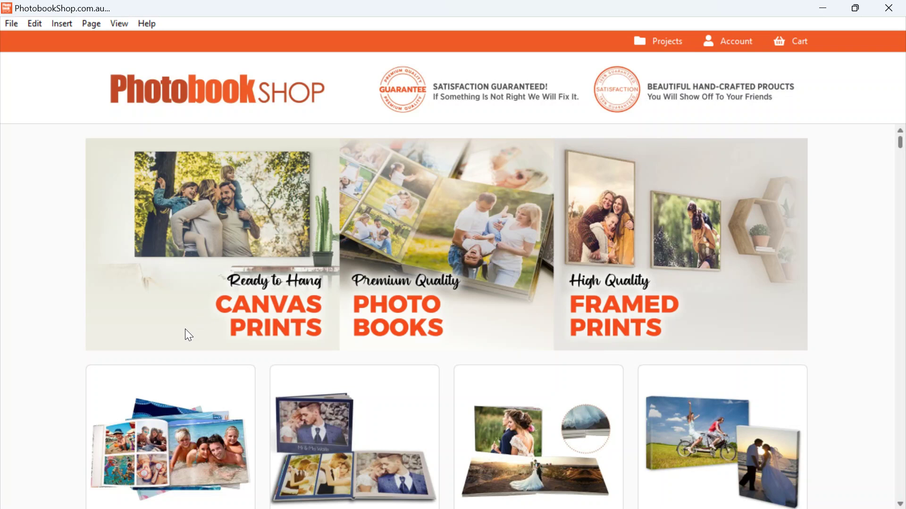
- Open the Terrazzo 26cm x 33cm Landscape Photobook from the Standard Collections range
scroll(182, 330, "down", 3)
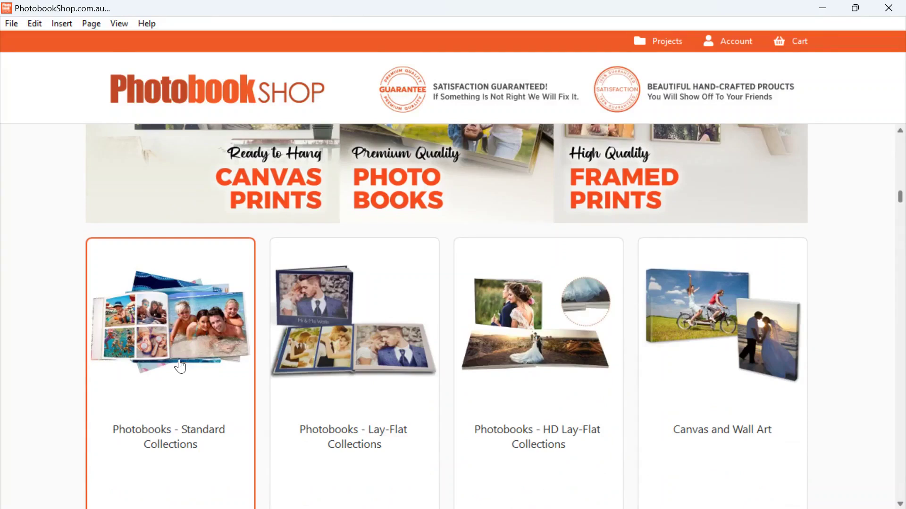
left_click(179, 363)
scroll(584, 366, "down", 3)
left_click(768, 469)
scroll(379, 379, "down", 4)
scroll(379, 380, "down", 3)
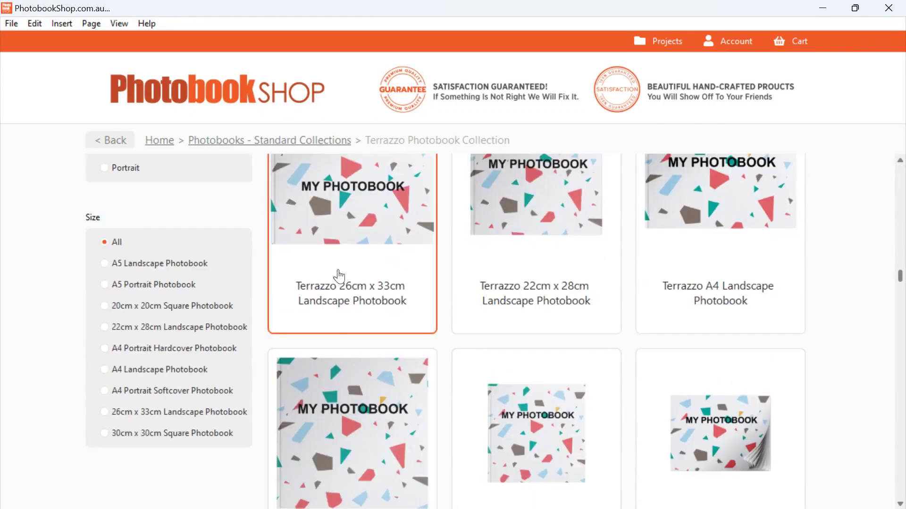
left_click(335, 251)
- Set the book to 30 pages, create it and skip straight to the editor
left_click(559, 283)
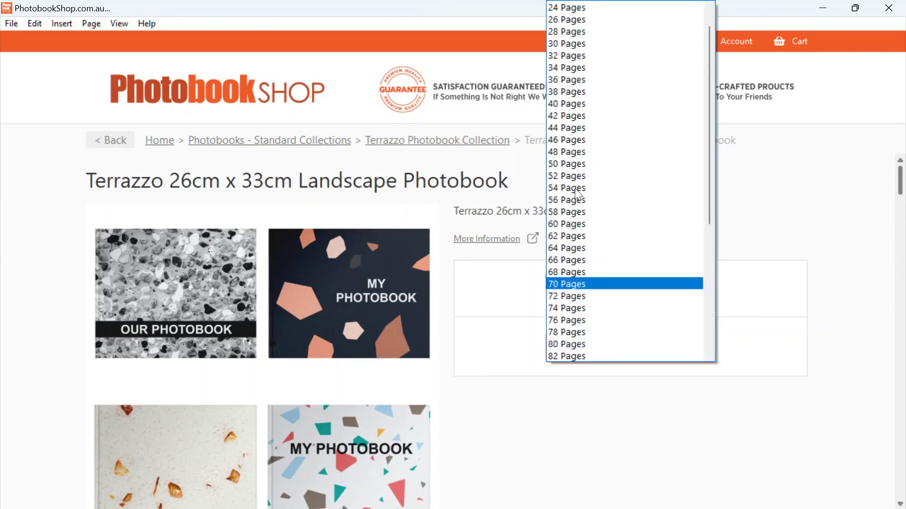
left_click(566, 42)
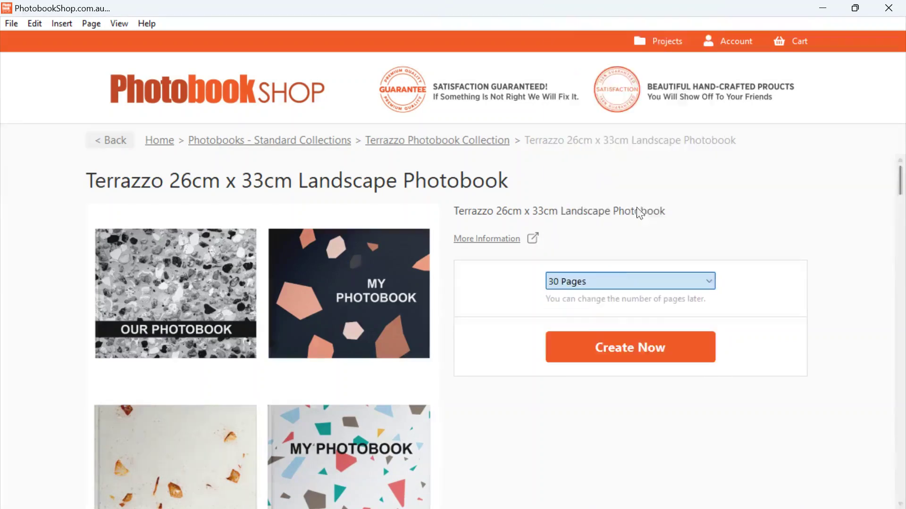
left_click(617, 351)
left_click(568, 371)
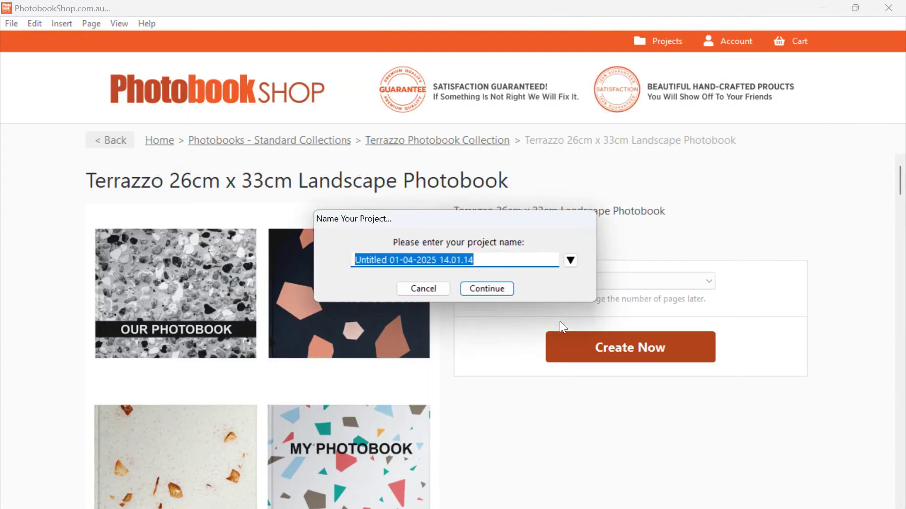
- Name the project 'family holiday 2', create it and open page 1 in the editor
key("BackSpace")
type("family")
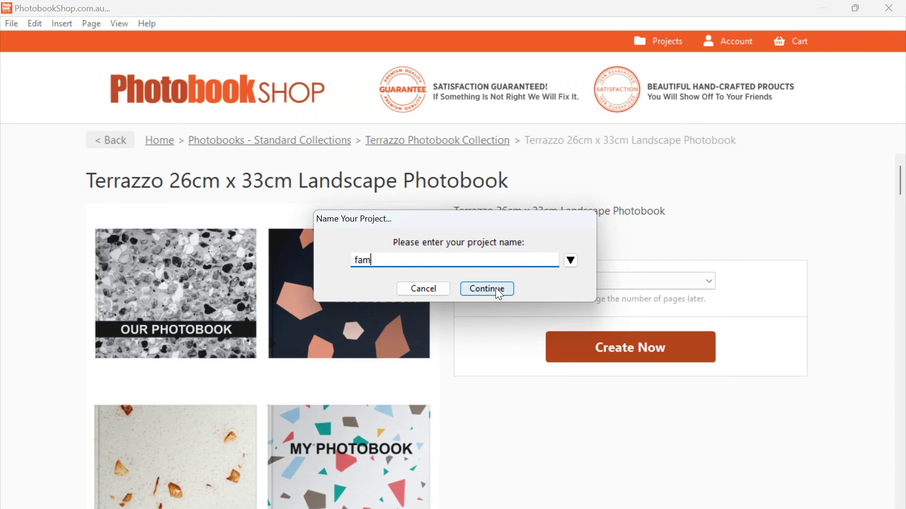
type(" holiday 2")
left_click(502, 291)
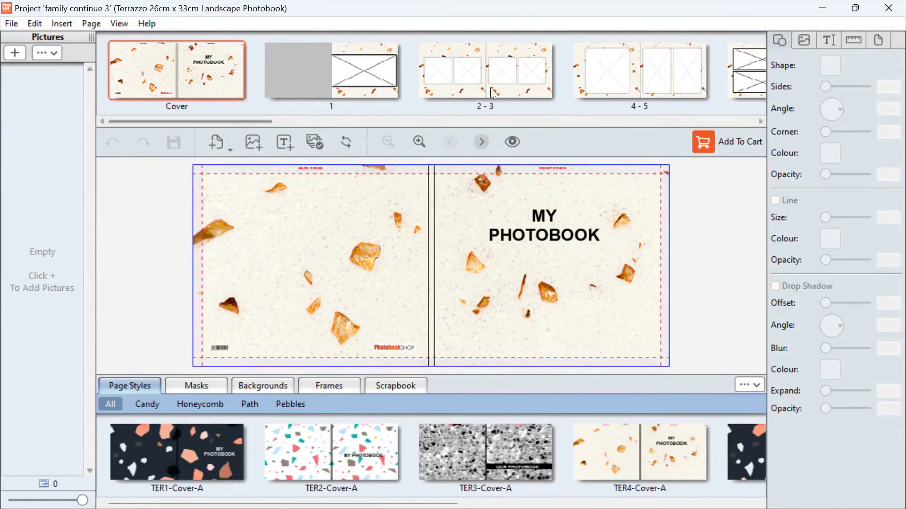
left_click_drag(196, 123, 213, 82)
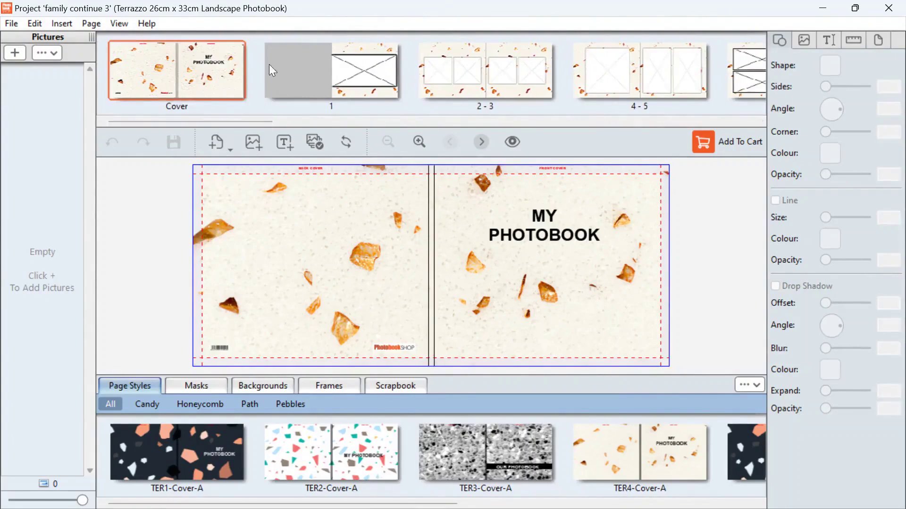
left_click(360, 84)
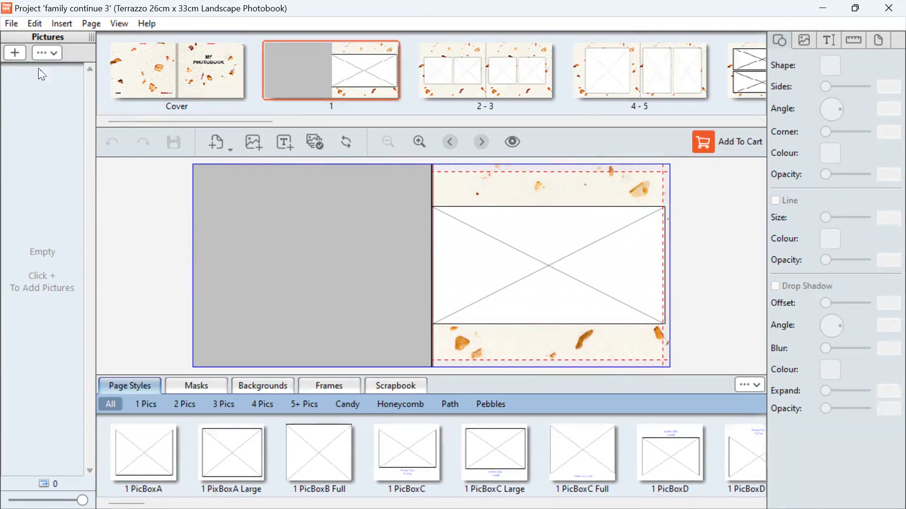
- Show the options for adding pictures from the Pictures panel
left_click(17, 52)
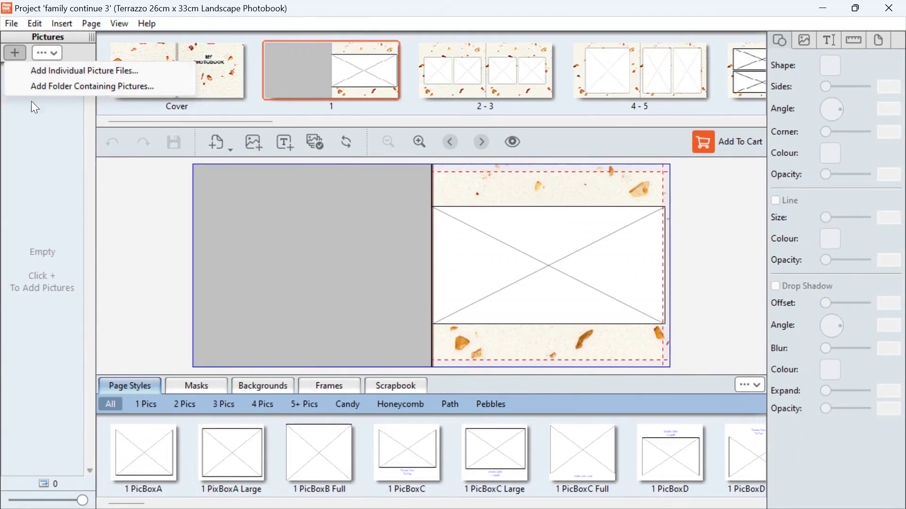
- Import the whole Family 2 folder from Pictures > PHOTOS, 33 photos in all
left_click(51, 87)
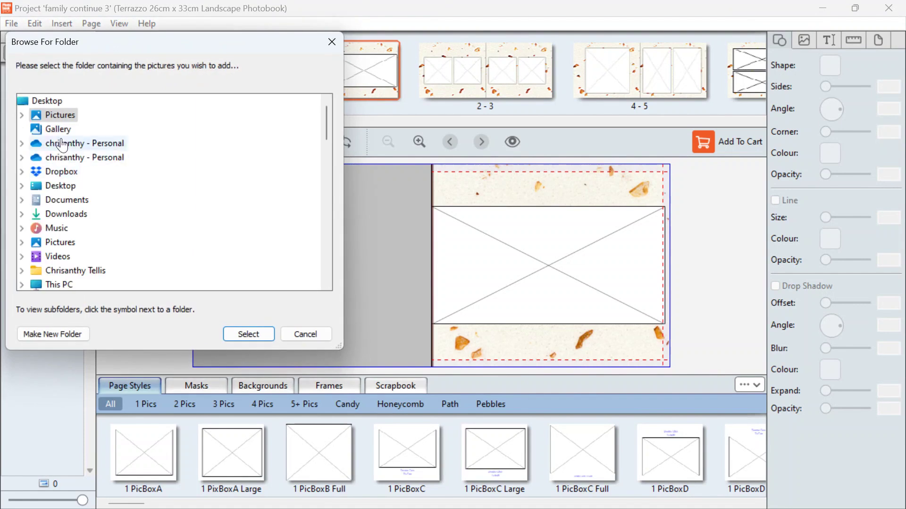
double_click(65, 244)
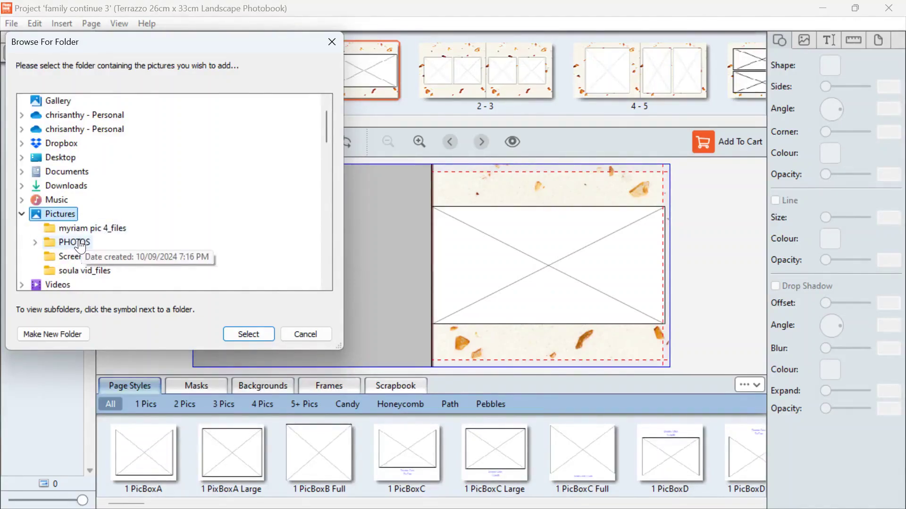
double_click(80, 245)
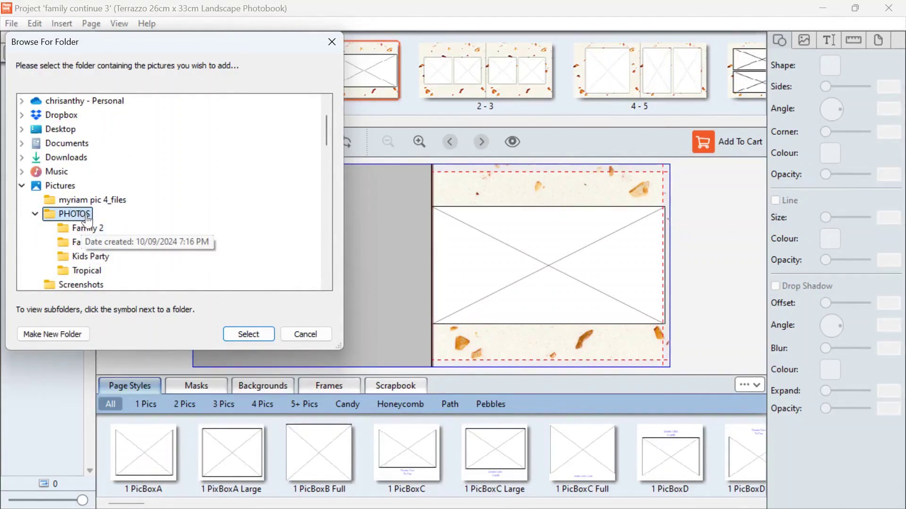
left_click(88, 229)
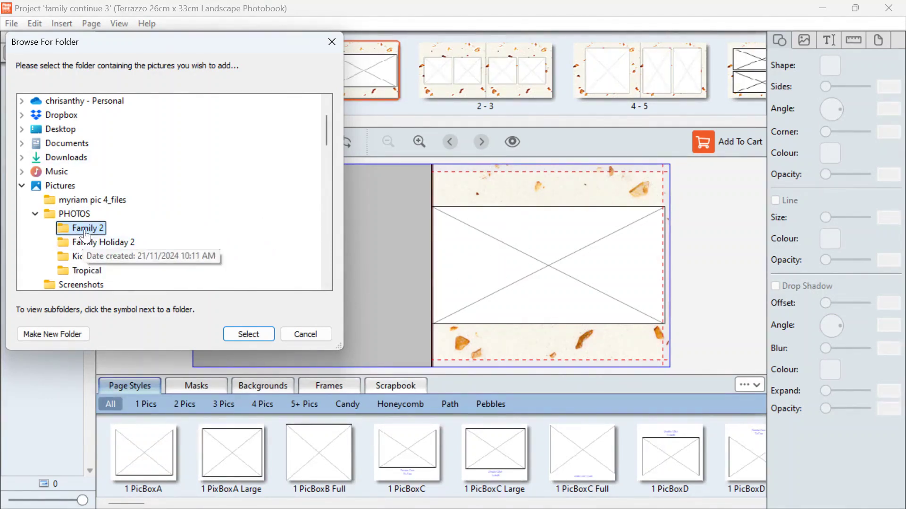
left_click(259, 334)
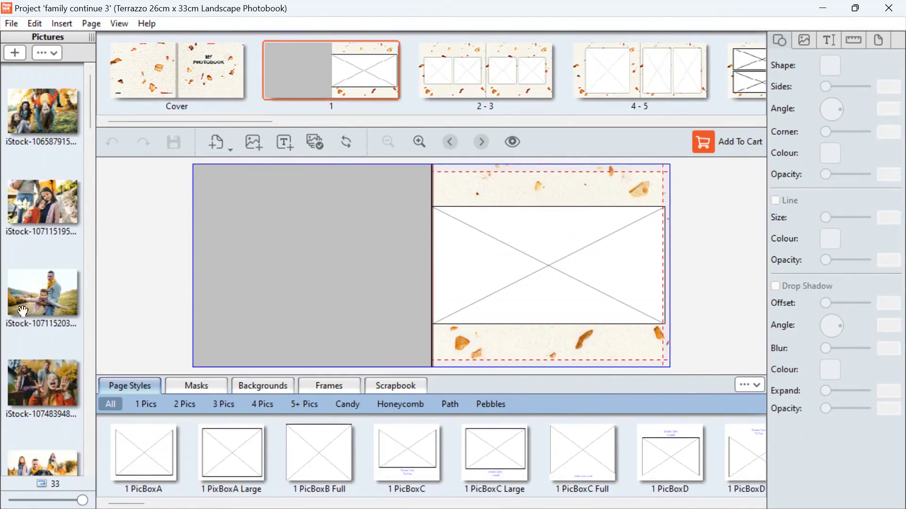
- Place a family photo into page 1's picture box
left_click_drag(39, 125, 375, 248)
left_click_drag(52, 109, 542, 247)
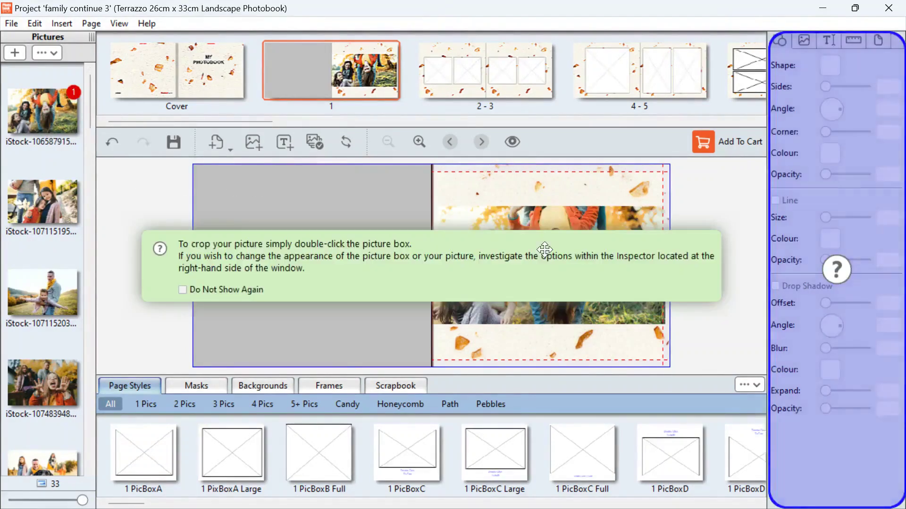
left_click(700, 207)
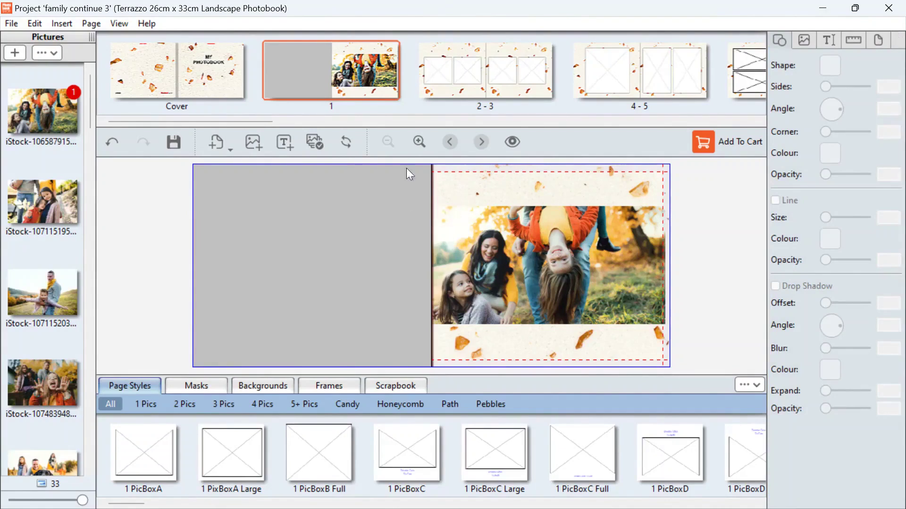
- Fill the four boxes on pages 2–3 with photos, the family-with-dog photo last
left_click(479, 83)
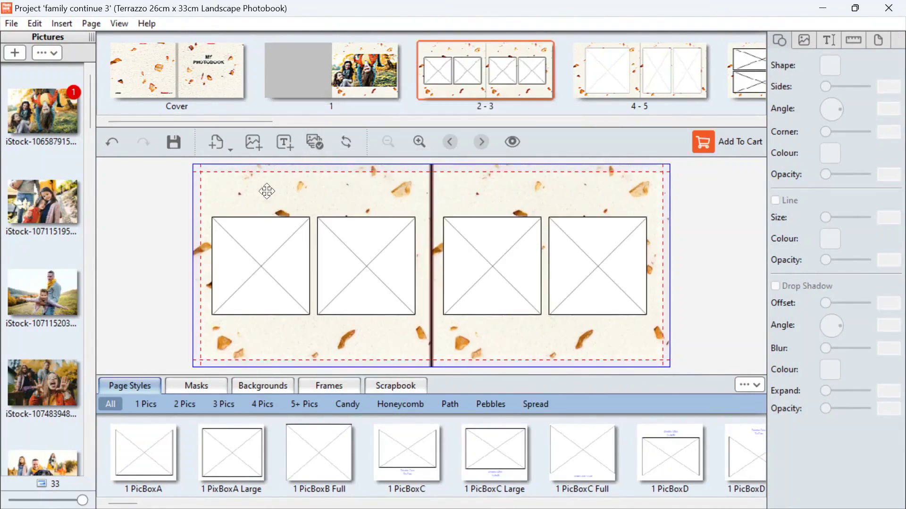
left_click_drag(51, 208, 255, 267)
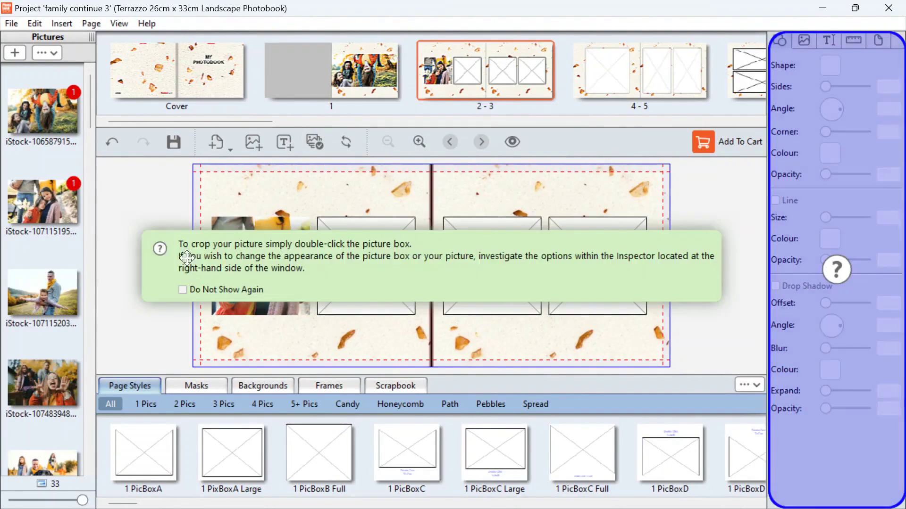
left_click_drag(55, 290, 358, 272)
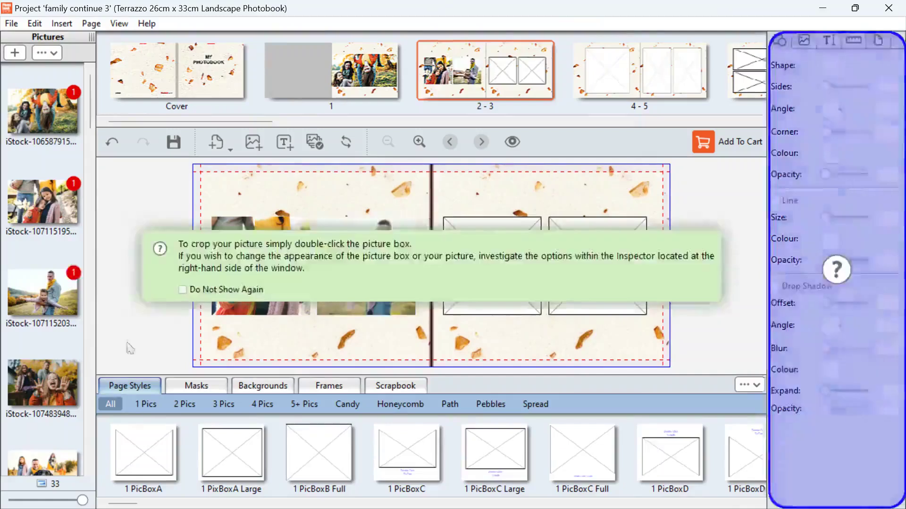
left_click_drag(49, 377, 491, 265)
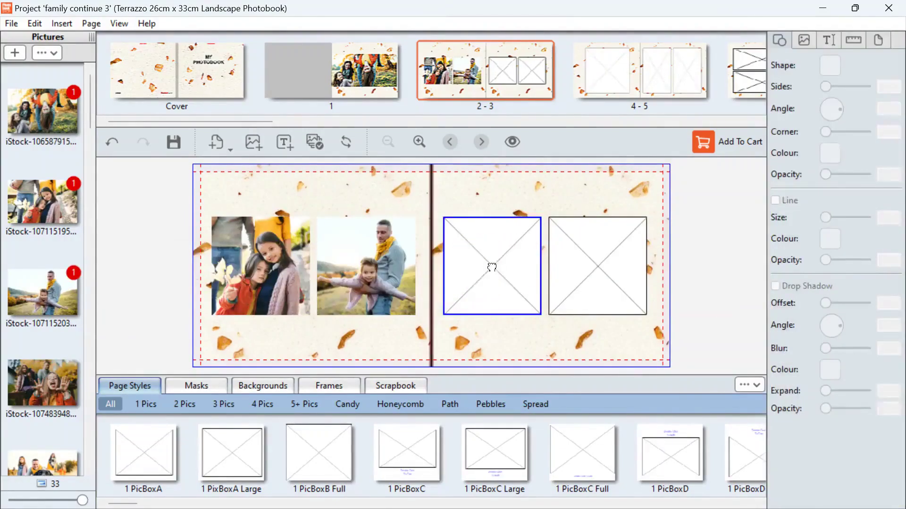
left_click_drag(21, 464, 583, 273)
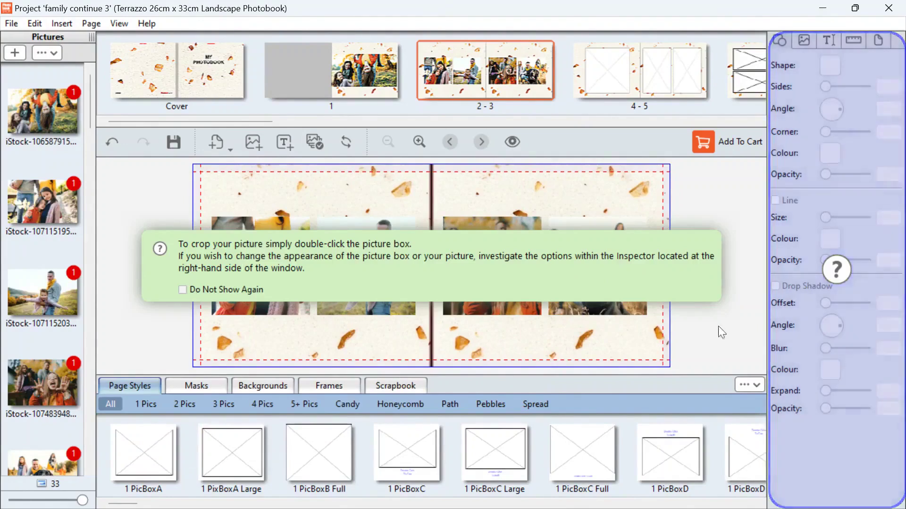
left_click(736, 330)
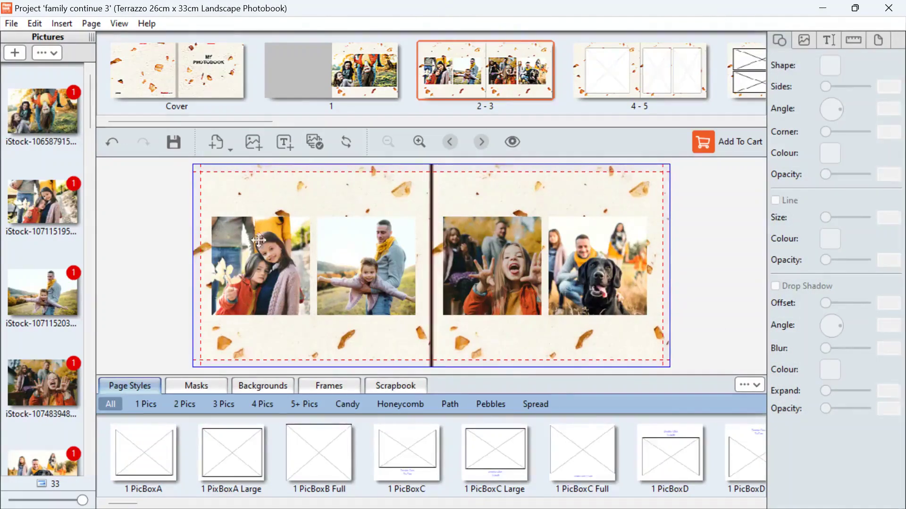
- Recrop the first photo on page 2 to frame the two girls
double_click(271, 283)
left_click_drag(630, 385, 642, 340)
left_click_drag(646, 400, 614, 325)
left_click_drag(501, 277, 511, 309)
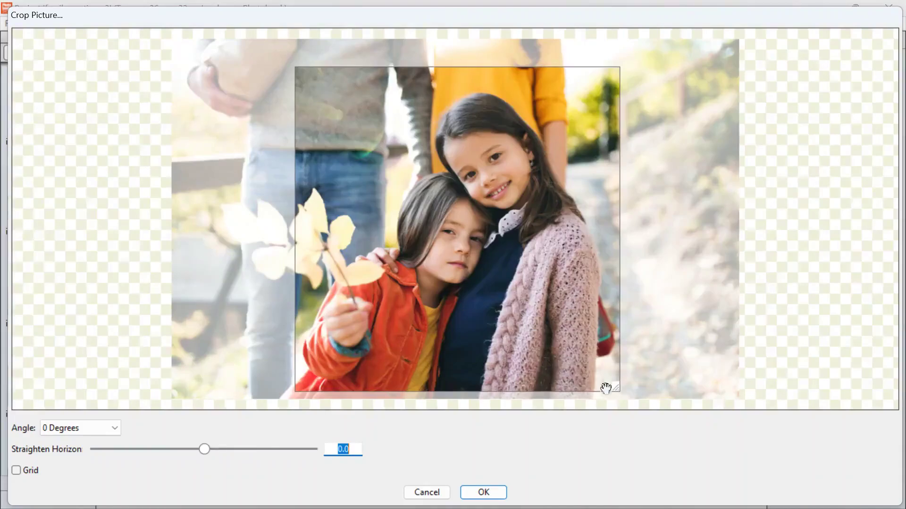
left_click_drag(617, 393, 580, 354)
left_click_drag(503, 281, 515, 304)
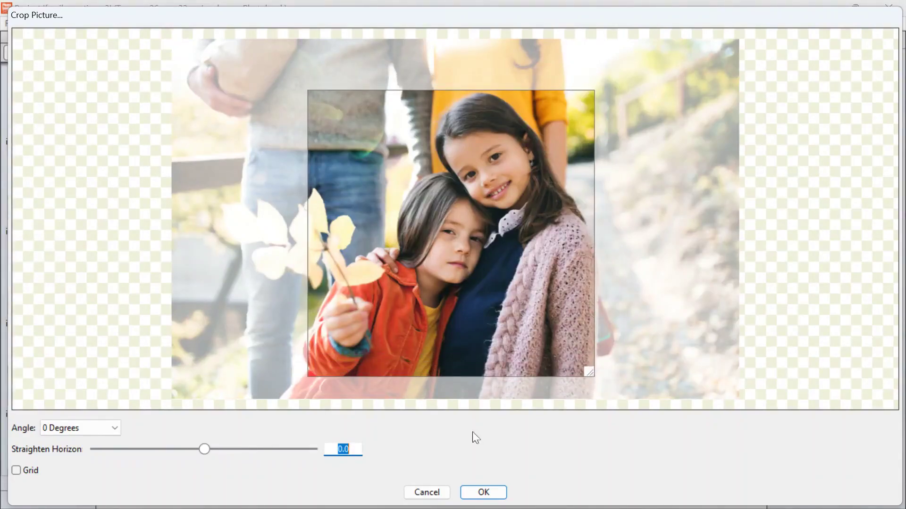
left_click(486, 493)
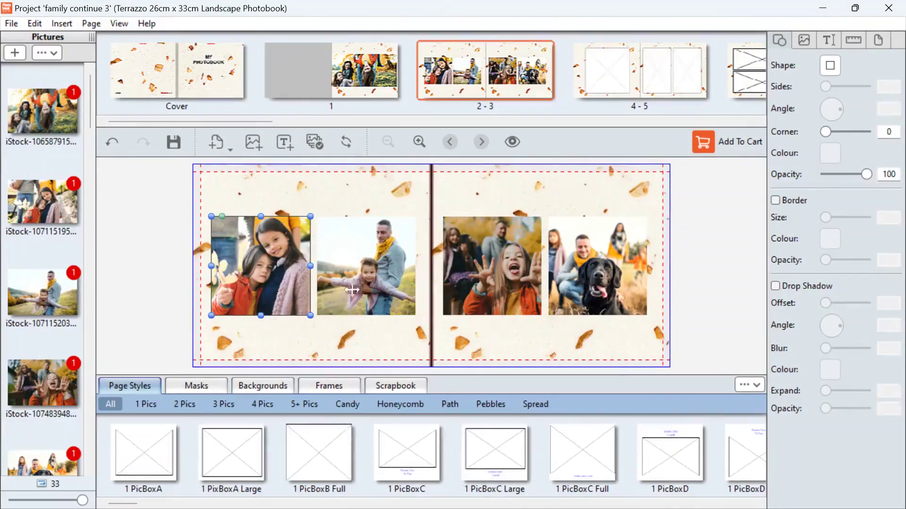
- Recrop the second page-2 photo to centre on the man holding the child
double_click(366, 273)
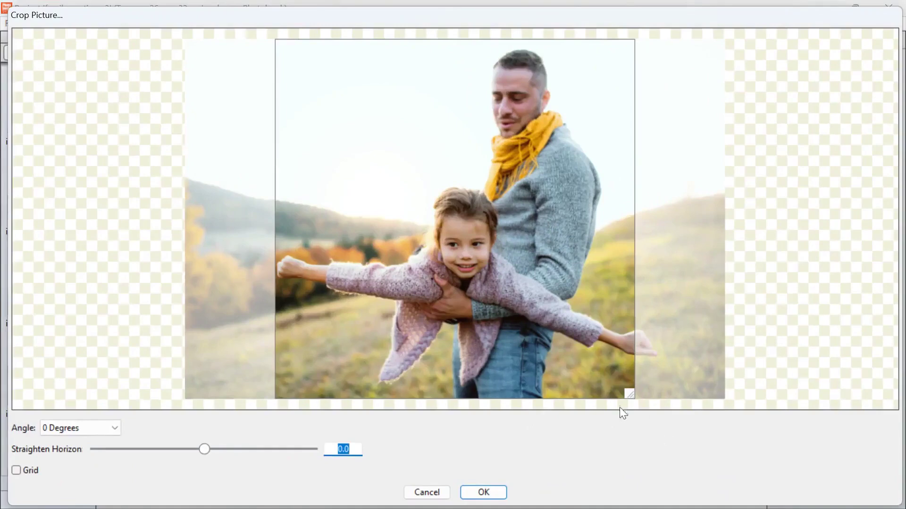
left_click_drag(606, 361, 558, 297)
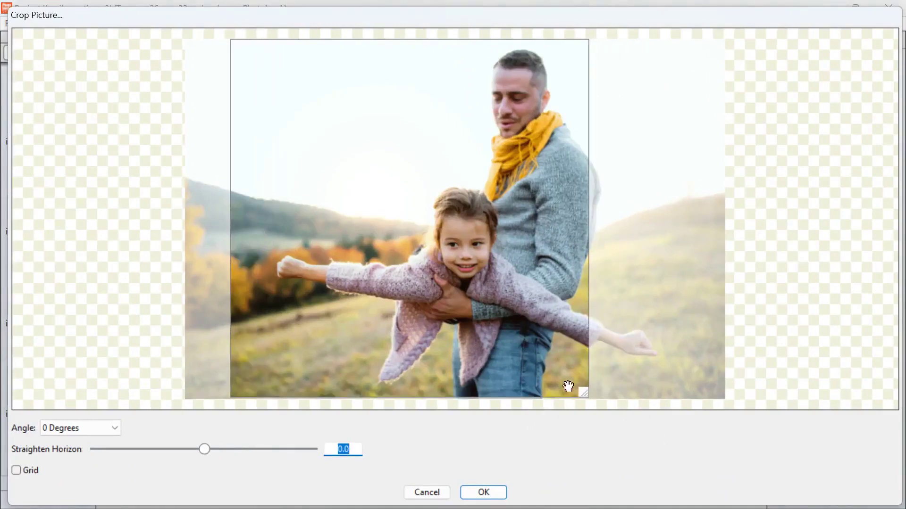
left_click_drag(584, 398, 584, 335)
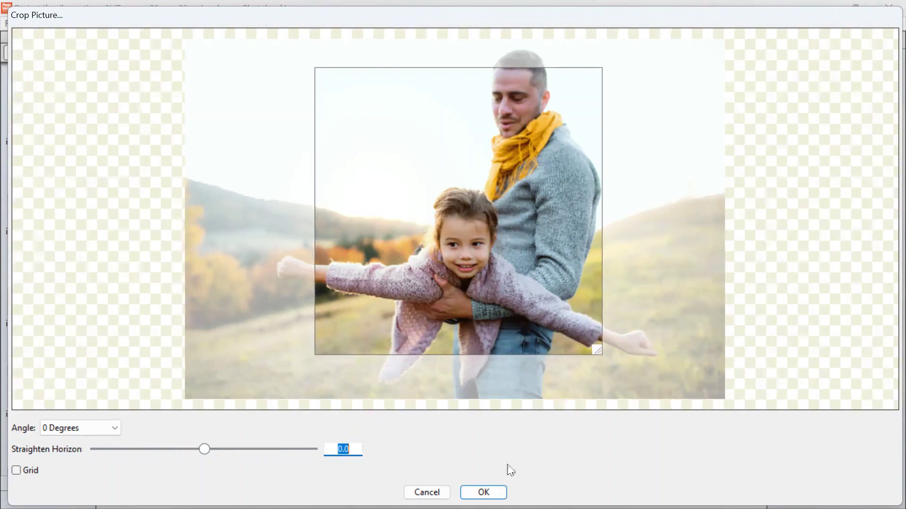
left_click(481, 493)
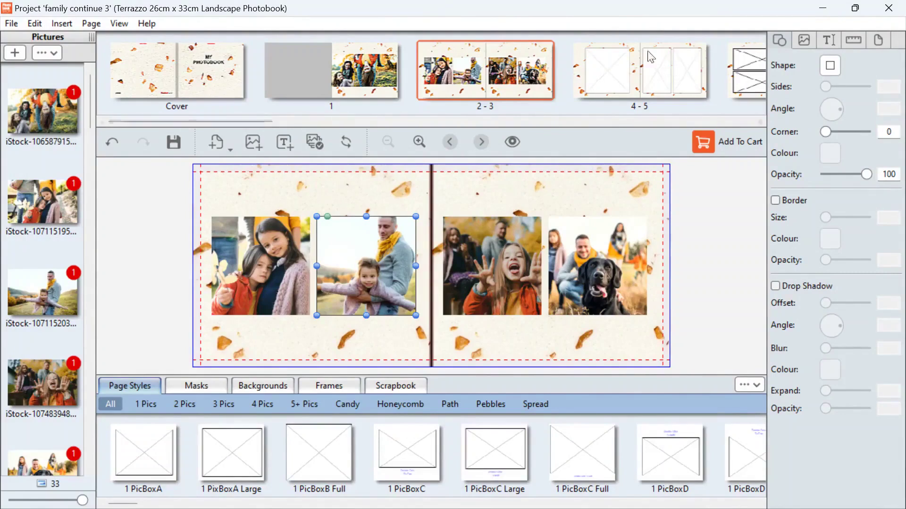
left_click(651, 67)
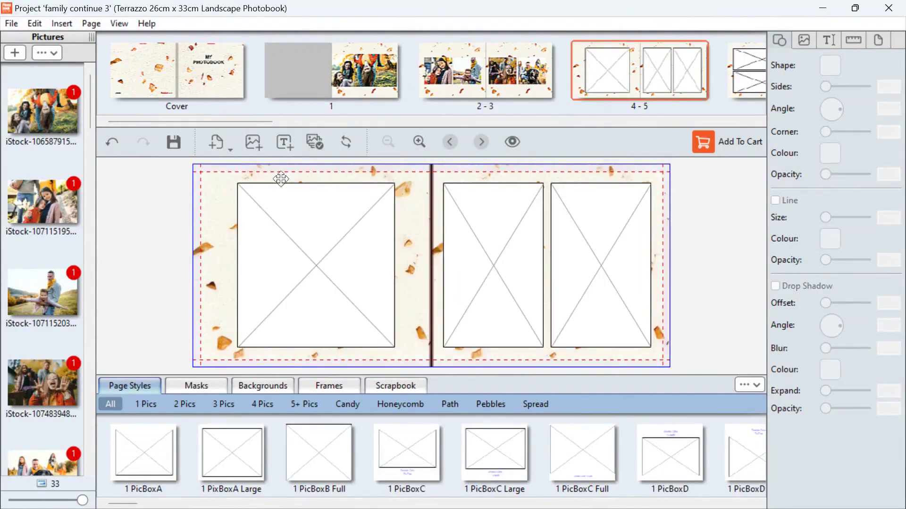
- Replace the right page's two tall boxes with four new picture boxes arranged in a grid
left_click(508, 286)
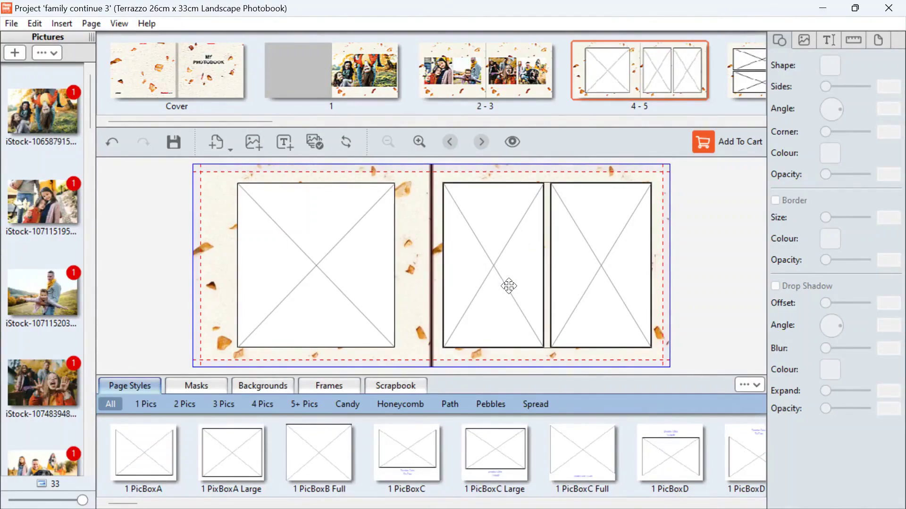
key("Delete")
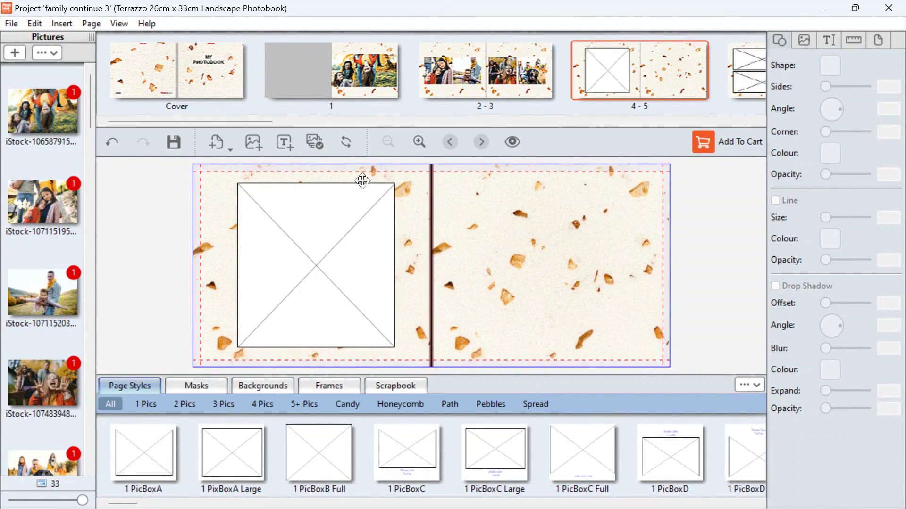
left_click(253, 141)
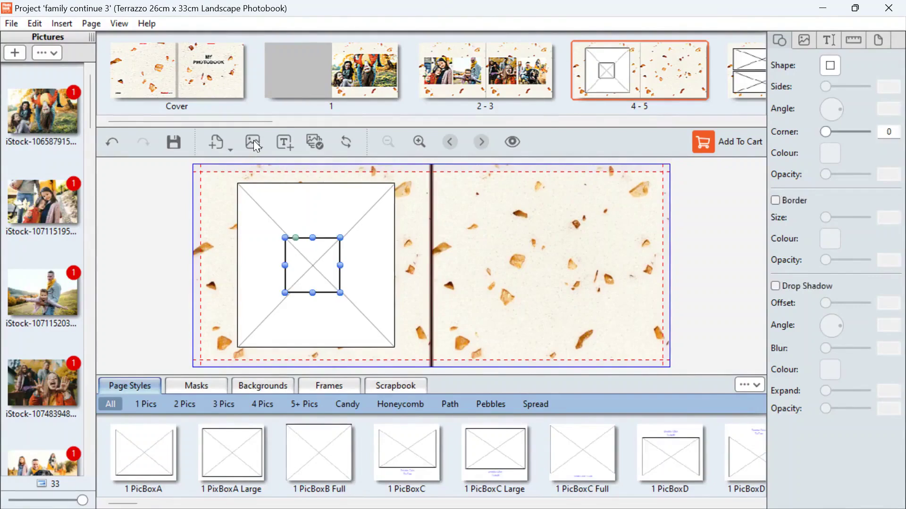
left_click_drag(312, 269, 491, 223)
left_click(254, 142)
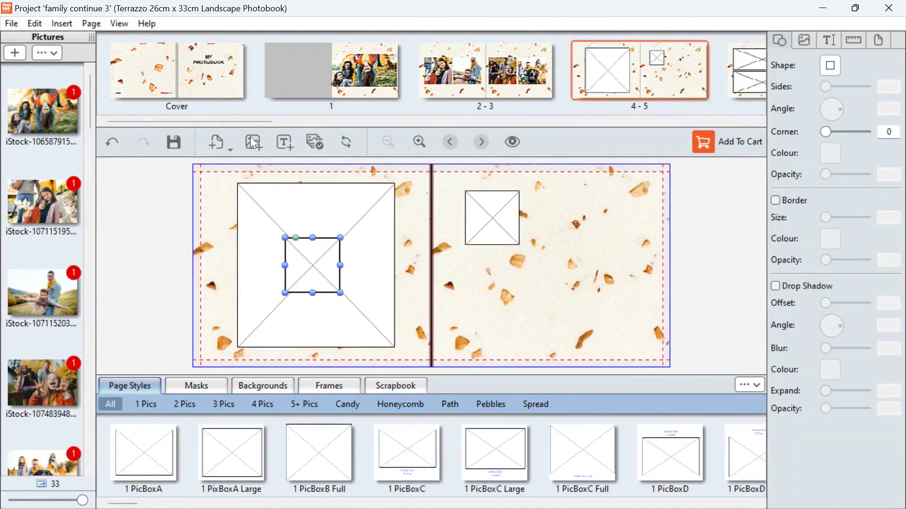
left_click_drag(324, 279, 609, 236)
left_click(253, 141)
left_click_drag(330, 263, 515, 302)
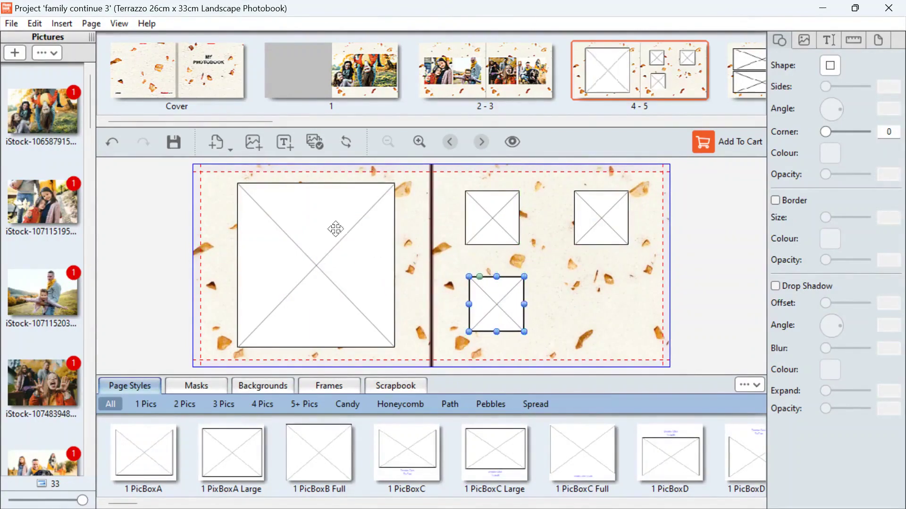
left_click(253, 141)
left_click_drag(312, 264, 597, 290)
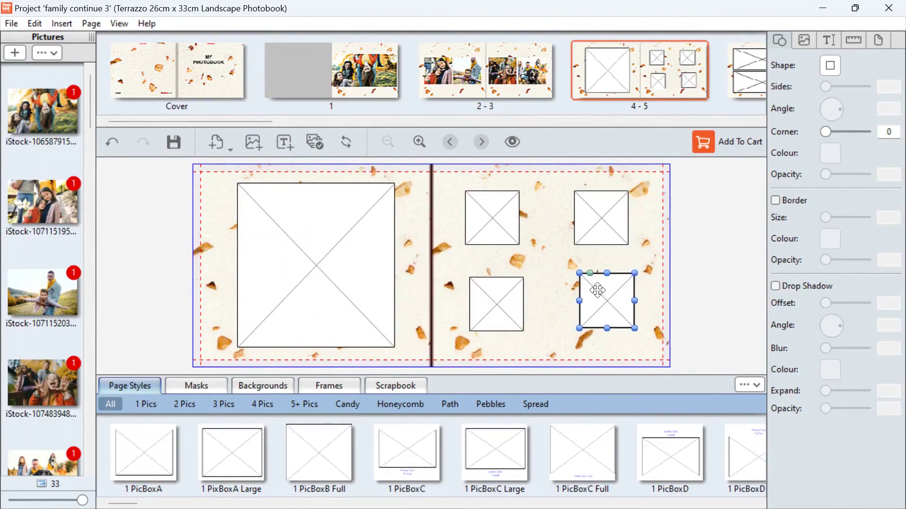
- Resize the four right-page boxes so they form an even two-by-two grid
left_click_drag(635, 328, 651, 342)
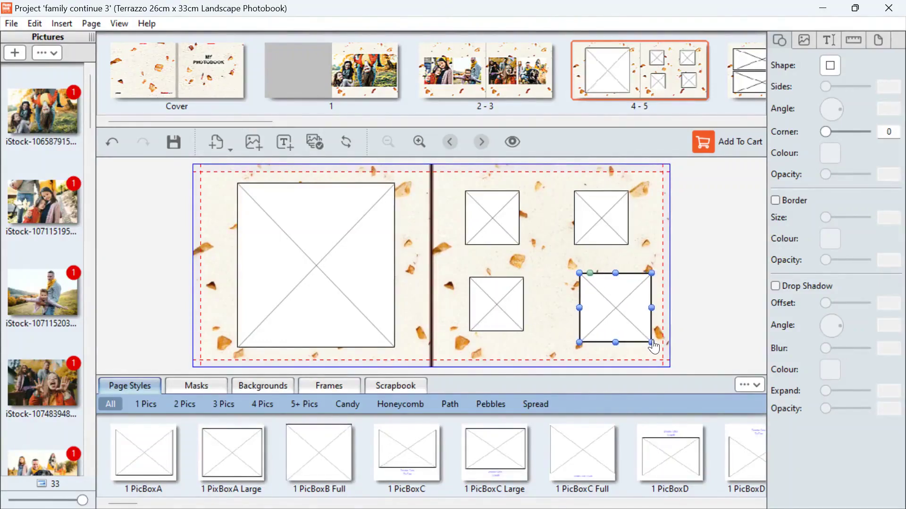
left_click(514, 312)
left_click_drag(528, 337, 547, 346)
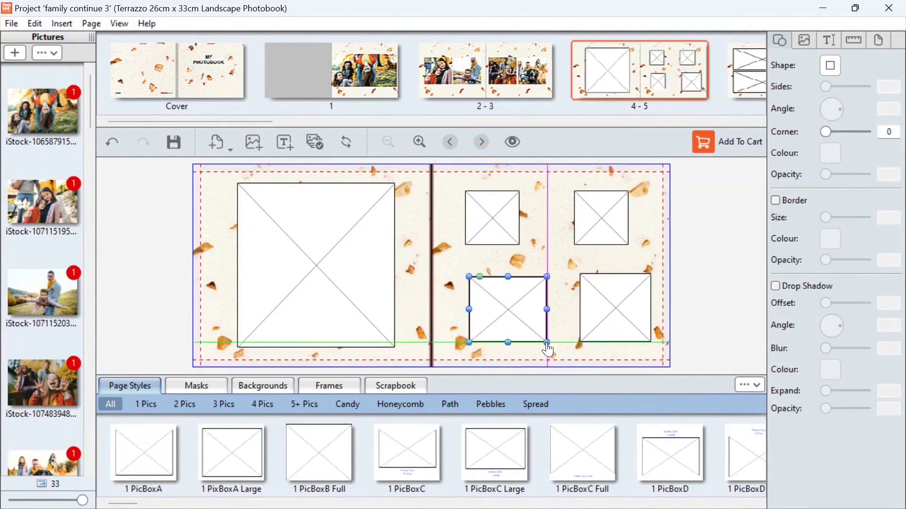
left_click(505, 234)
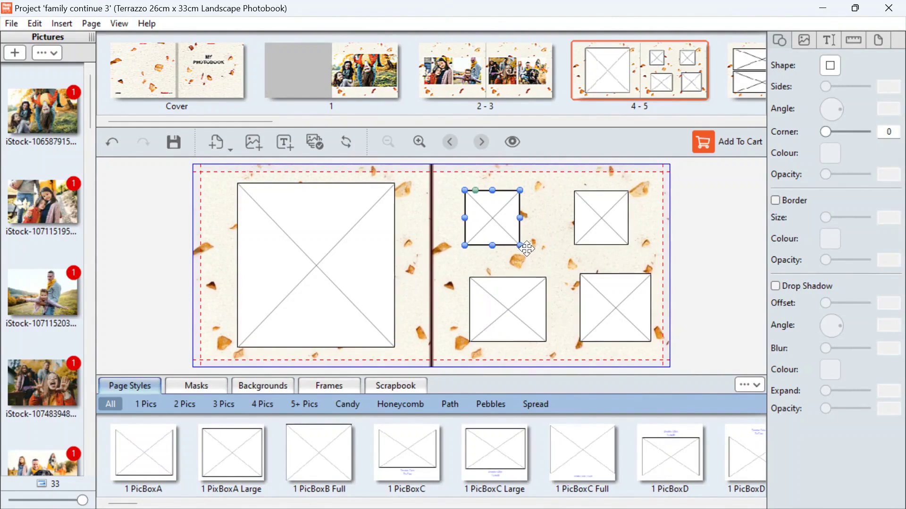
left_click_drag(521, 246, 542, 259)
left_click(604, 238)
left_click_drag(628, 245, 653, 257)
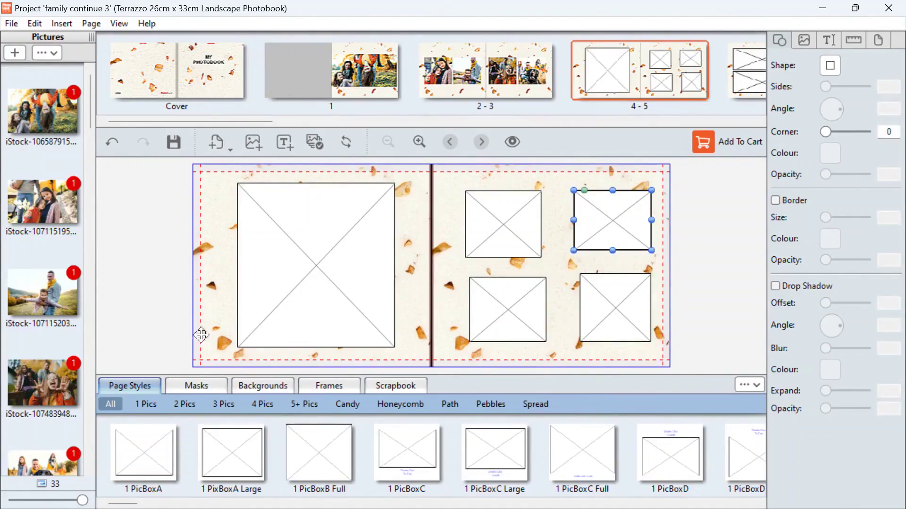
scroll(83, 321, "down", 5)
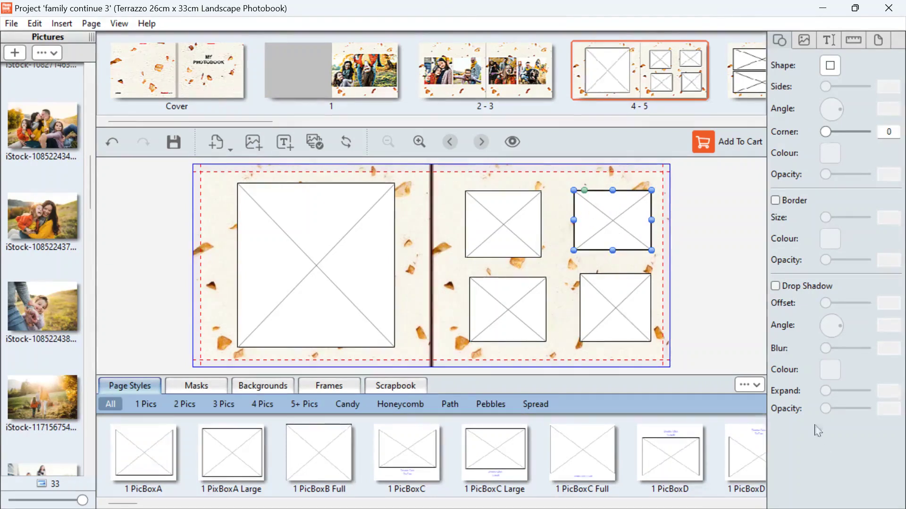
left_click(757, 384)
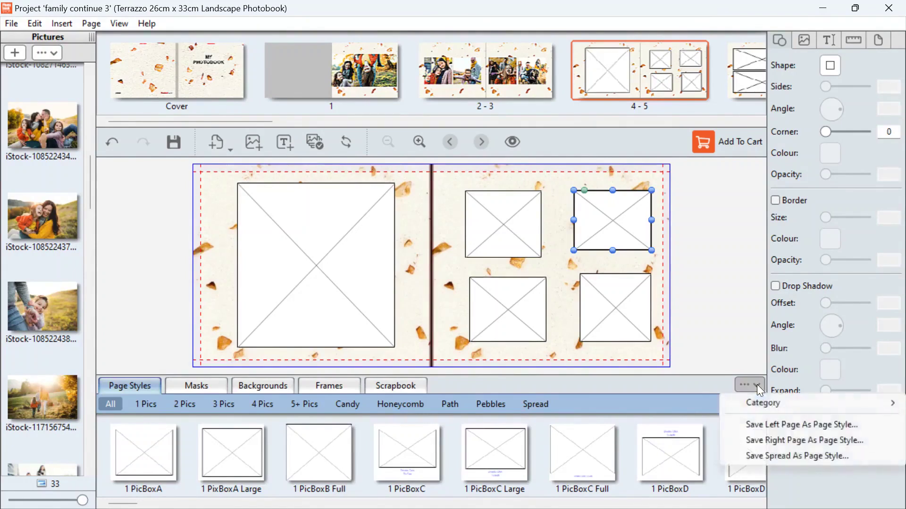
- Save the four-box layout as page style 'new page style' for all projects of this type
left_click(777, 427)
type("new page style")
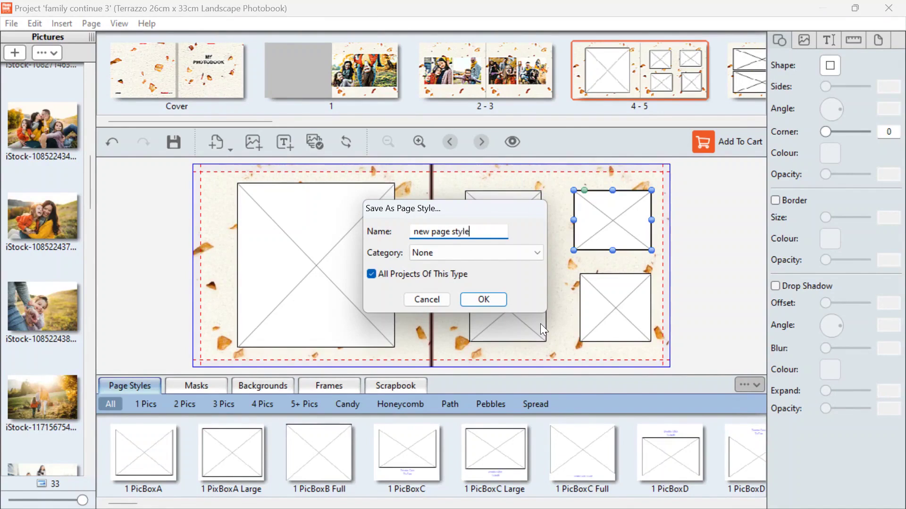
left_click(493, 305)
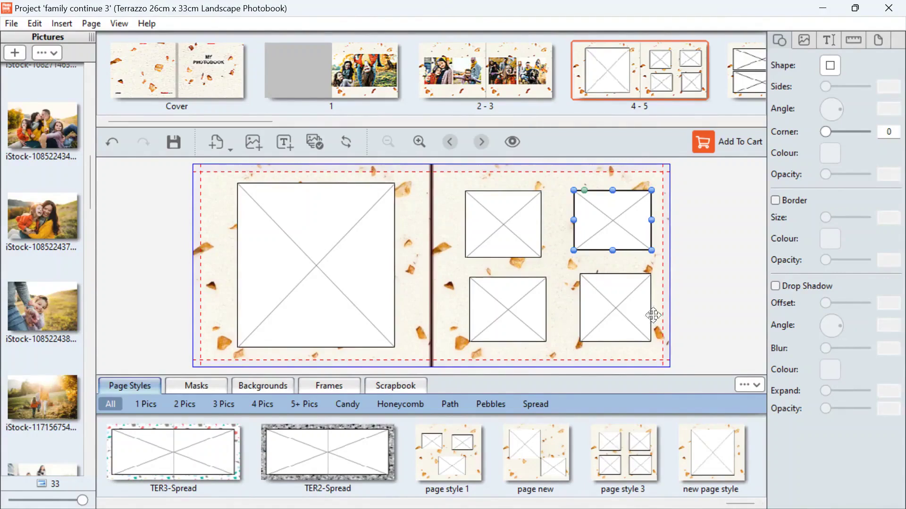
left_click(672, 127)
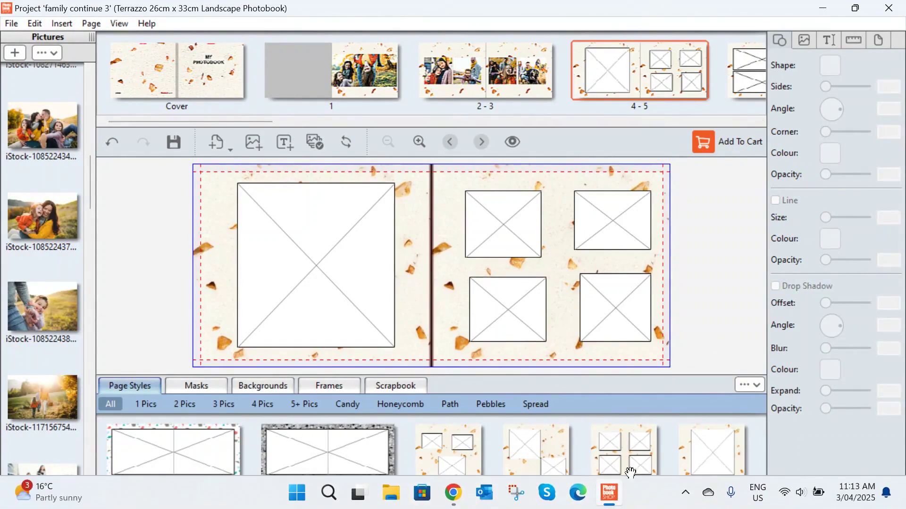
- Apply page style 3 to the left page, then assign it to all left-hand pages
left_click_drag(625, 467, 338, 268)
right_click(338, 270)
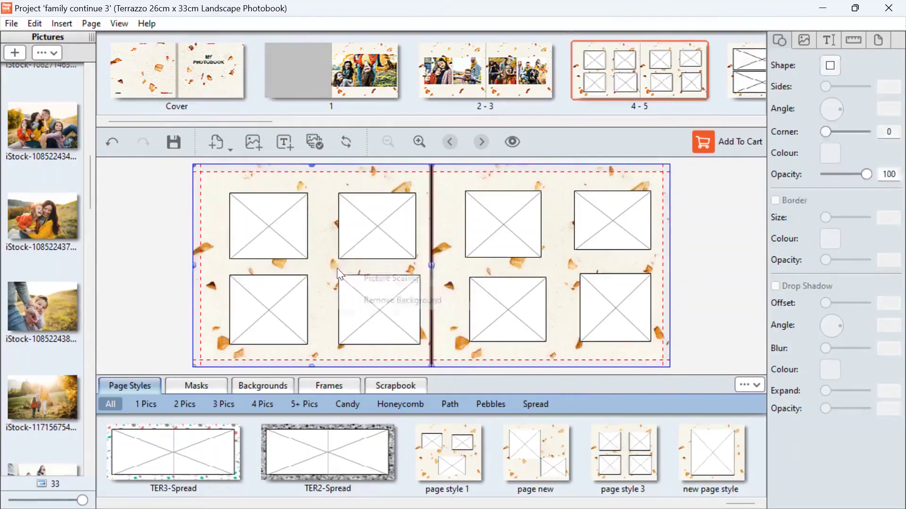
right_click(630, 452)
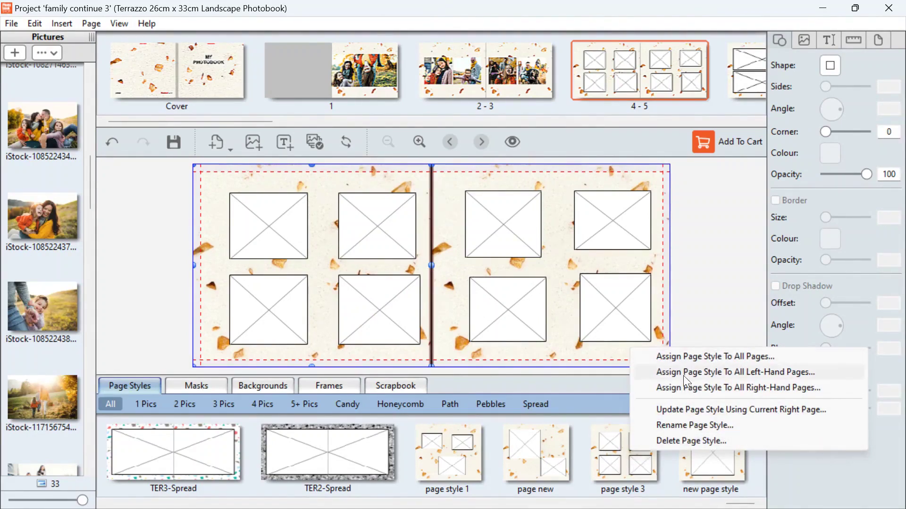
left_click(717, 388)
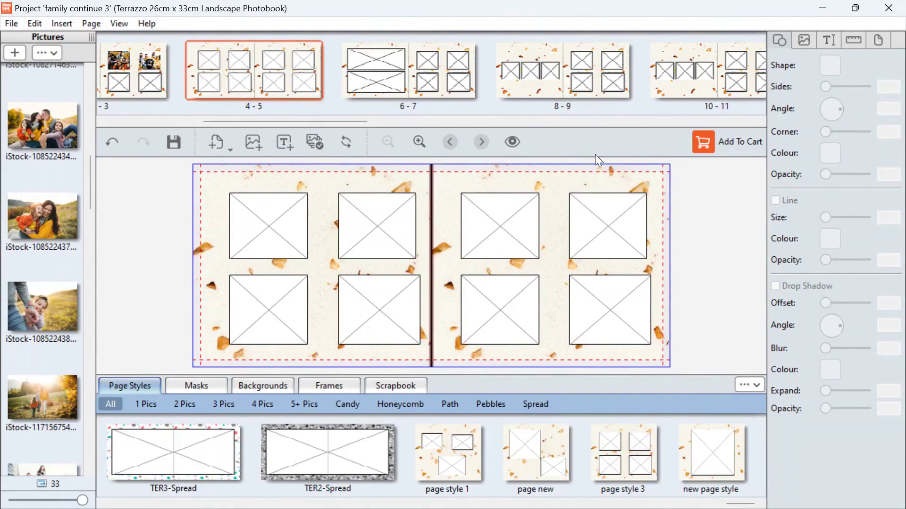
- Fill page 5's four boxes with family photos, the stairs photo bottom-left and dog photo bottom-right
scroll(5, 267, "down", 5)
left_click_drag(38, 362, 467, 236)
left_click_drag(55, 349, 500, 227)
left_click_drag(507, 300, 485, 297)
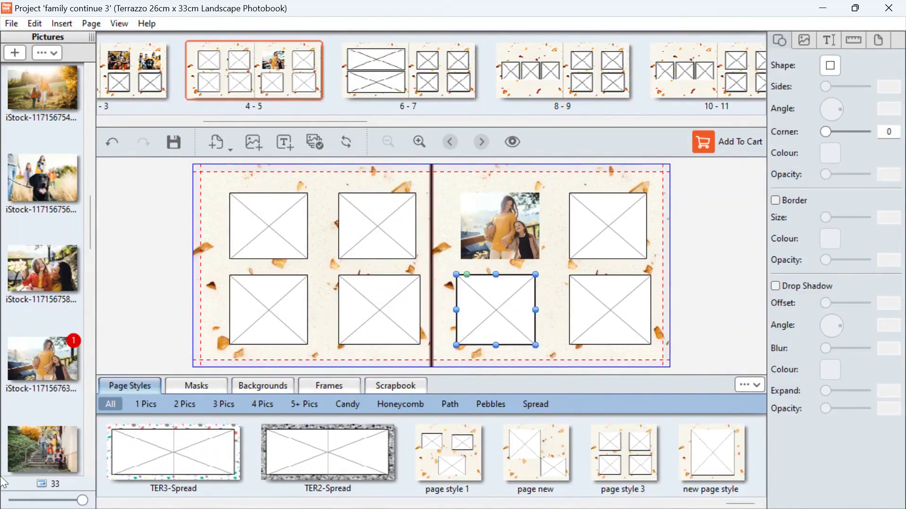
left_click_drag(62, 447, 500, 307)
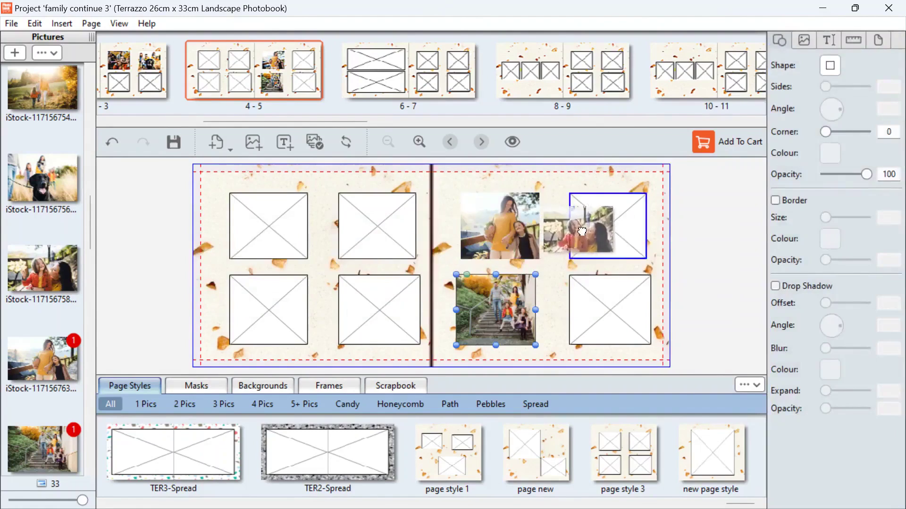
left_click_drag(596, 221, 596, 222)
left_click_drag(42, 178, 609, 309)
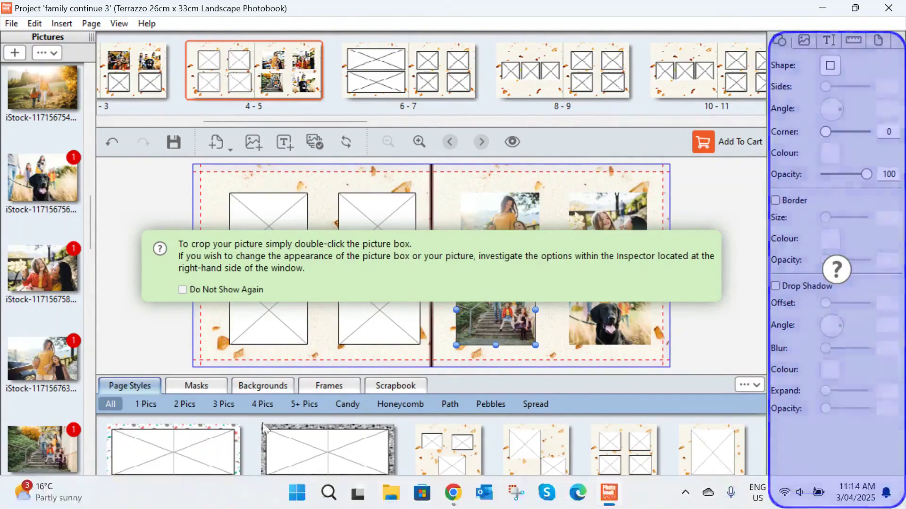
left_click(146, 404)
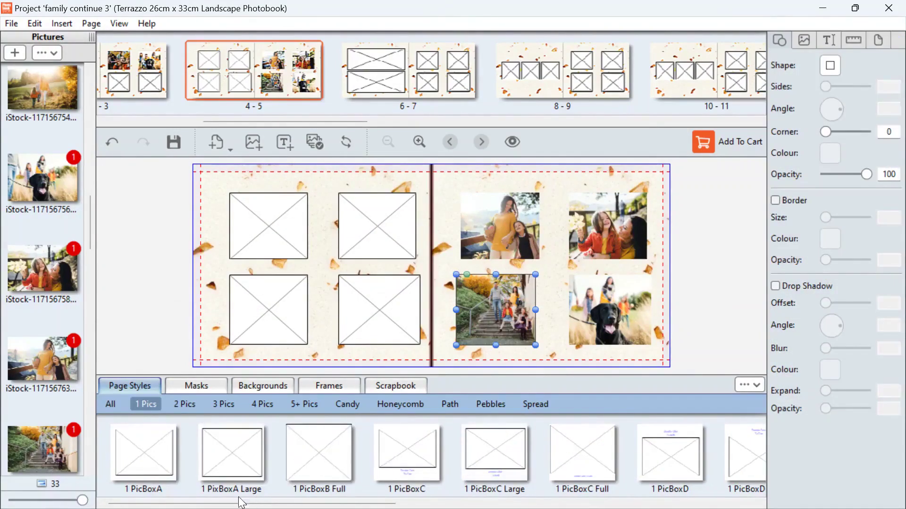
- Browse the 2, 3, 4 and 5+ picture page style filters
scroll(241, 502, "right", 5)
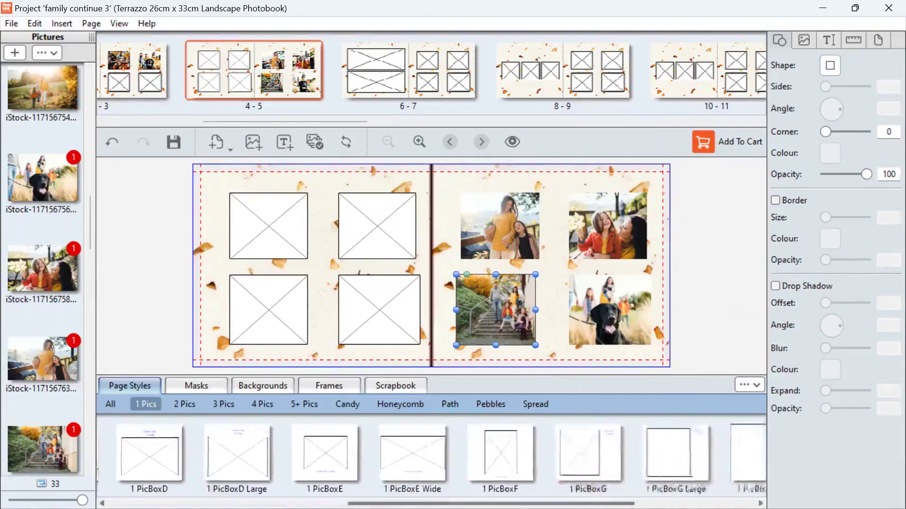
left_click(184, 405)
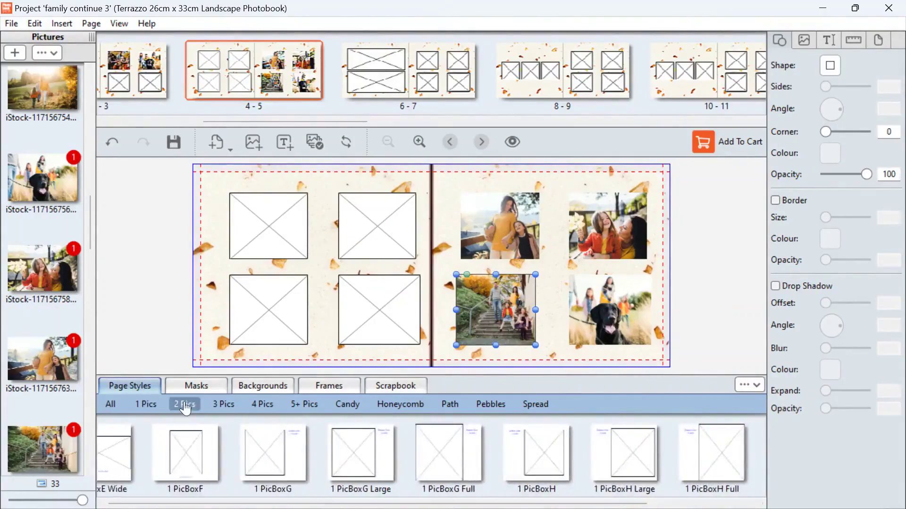
left_click(235, 407)
left_click(262, 406)
left_click(304, 406)
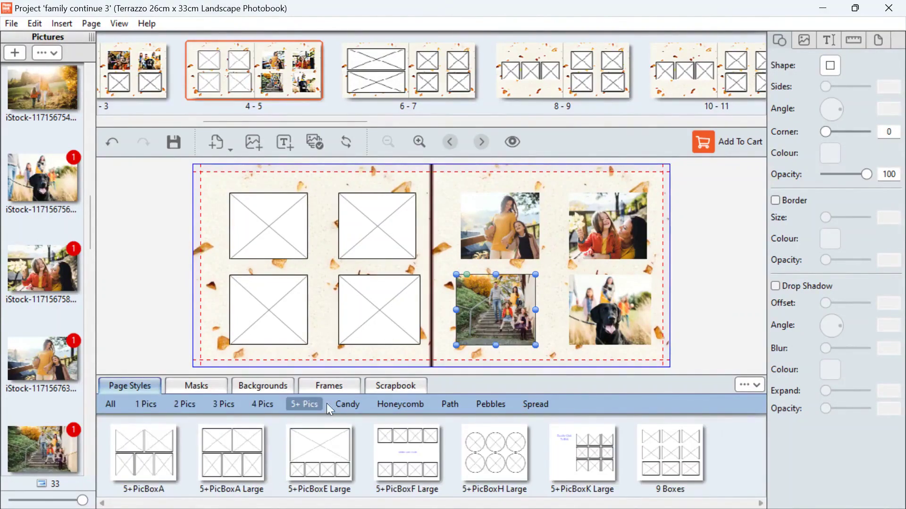
- Browse the Candy, Honeycomb, Path, Pebbles and Spread page styles, then show Backgrounds
left_click(348, 407)
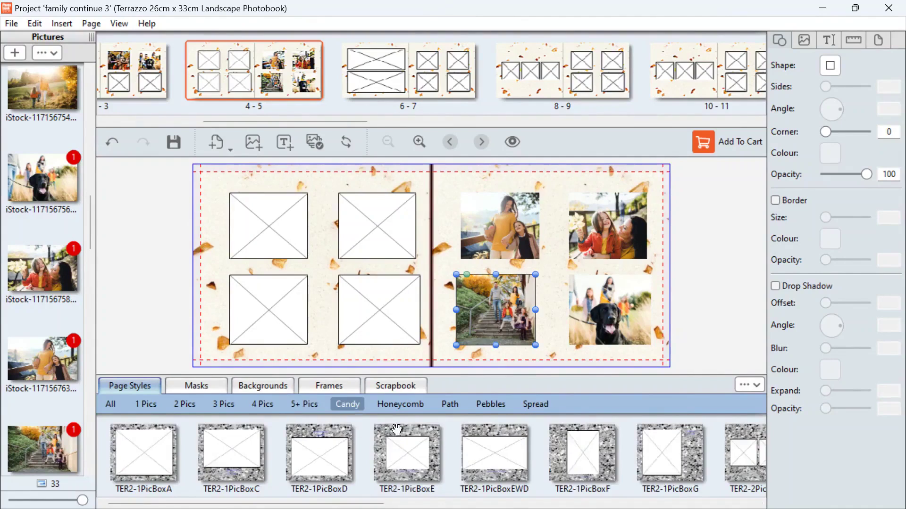
left_click(404, 409)
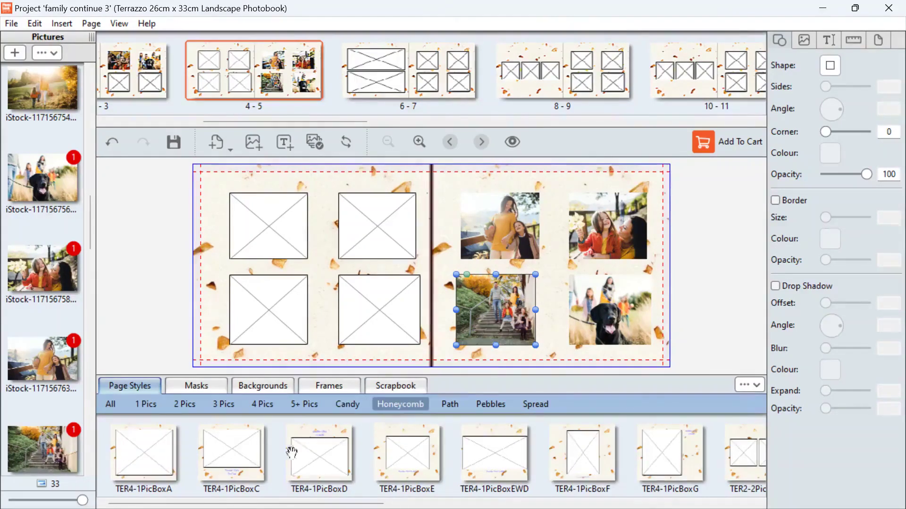
mouse_move(373, 507)
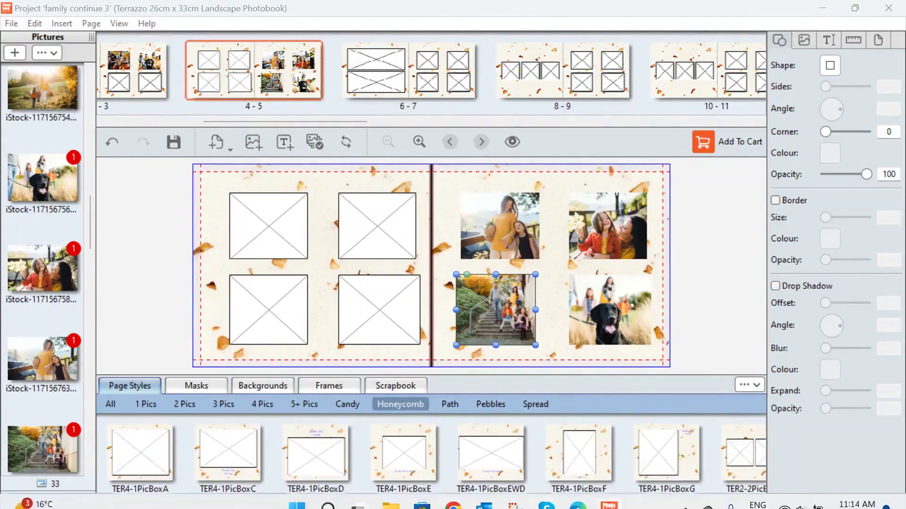
left_click(451, 413)
left_click(507, 405)
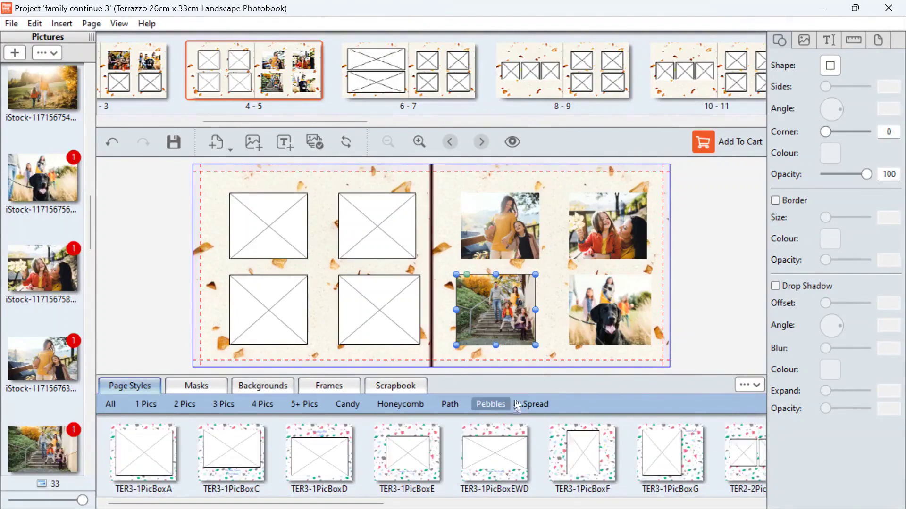
left_click(536, 405)
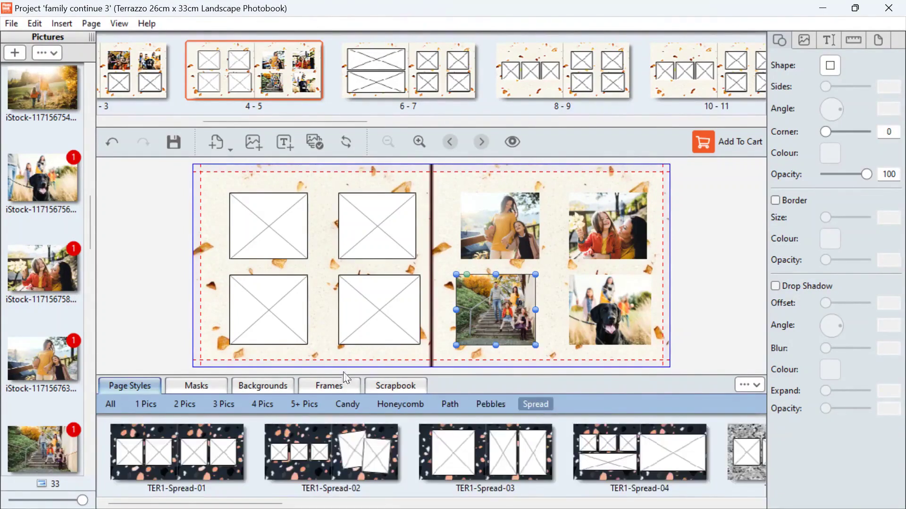
left_click(254, 386)
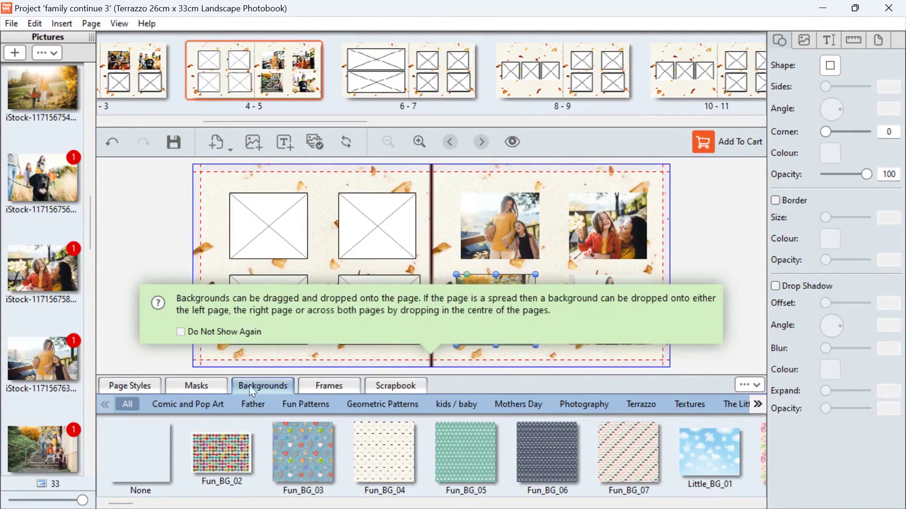
- Browse the Masks, Frames and Backgrounds libraries, ending on Scrapbook's pop-art clip-art
left_click(216, 388)
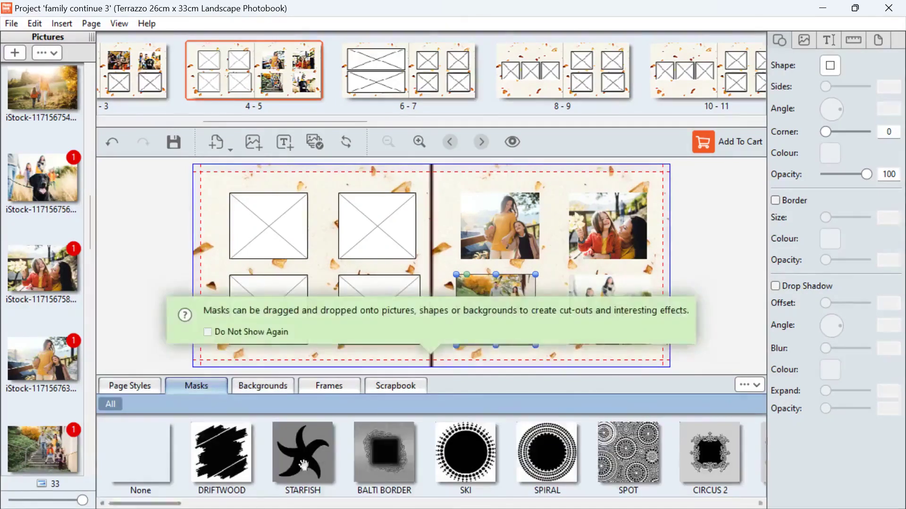
left_click(270, 382)
left_click(345, 384)
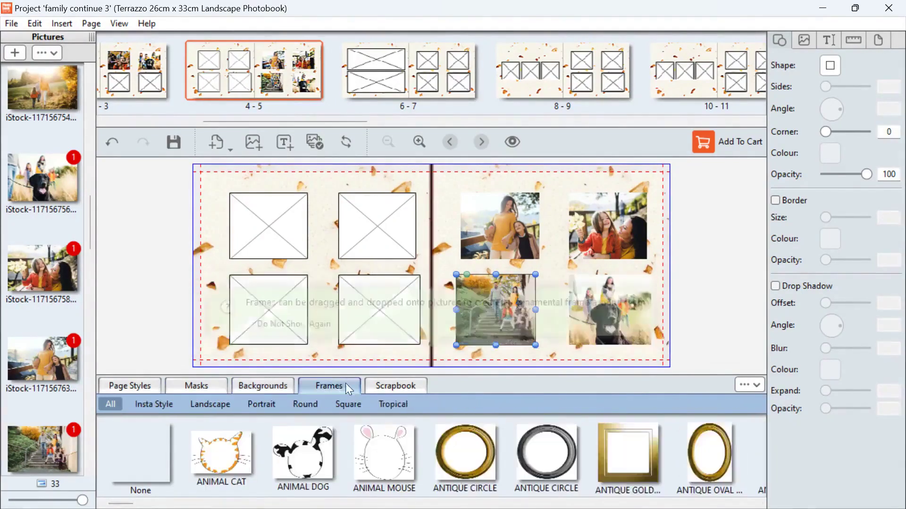
left_click(401, 388)
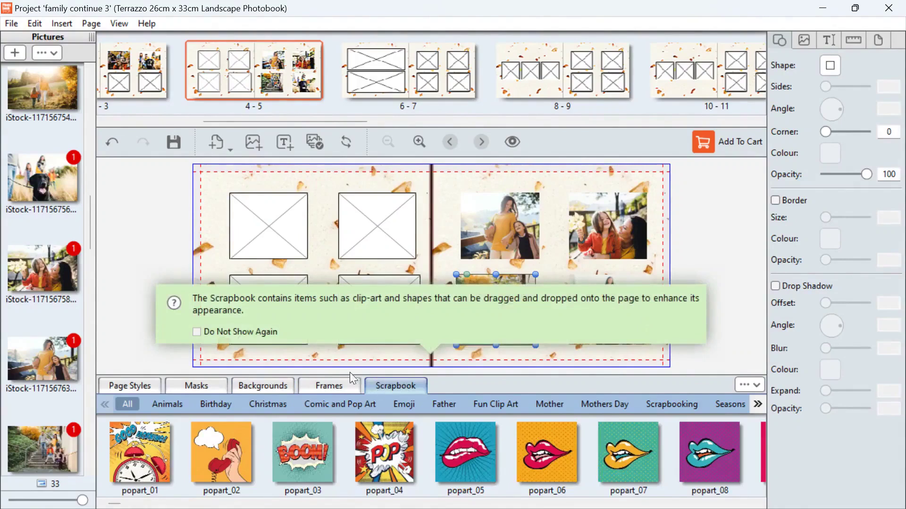
left_click(338, 386)
left_click(257, 387)
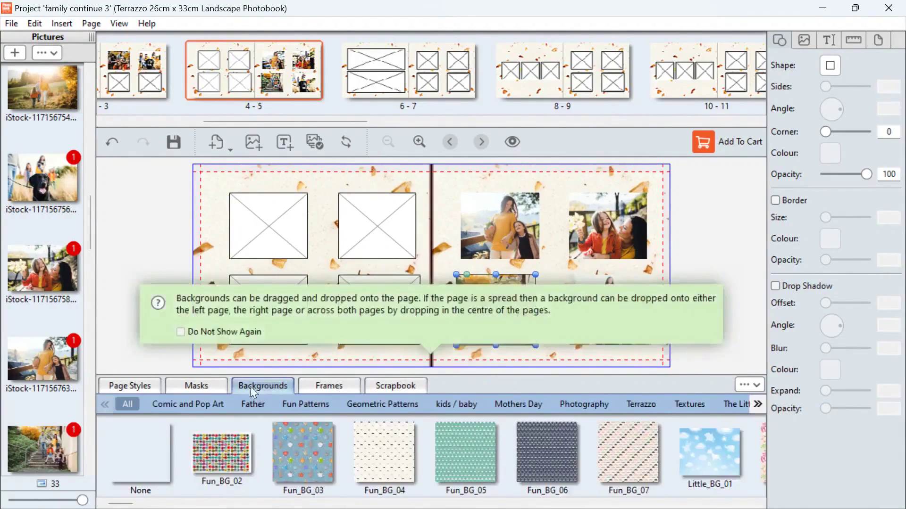
left_click(200, 390)
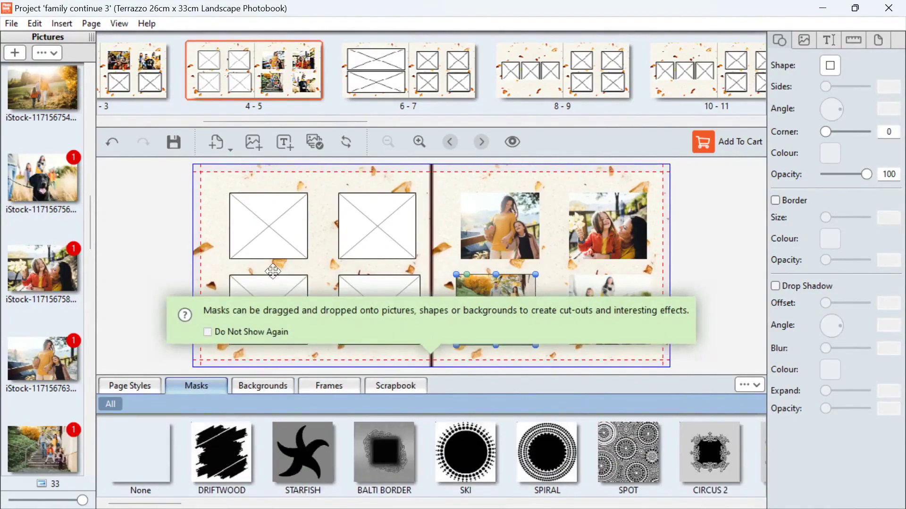
left_click(396, 386)
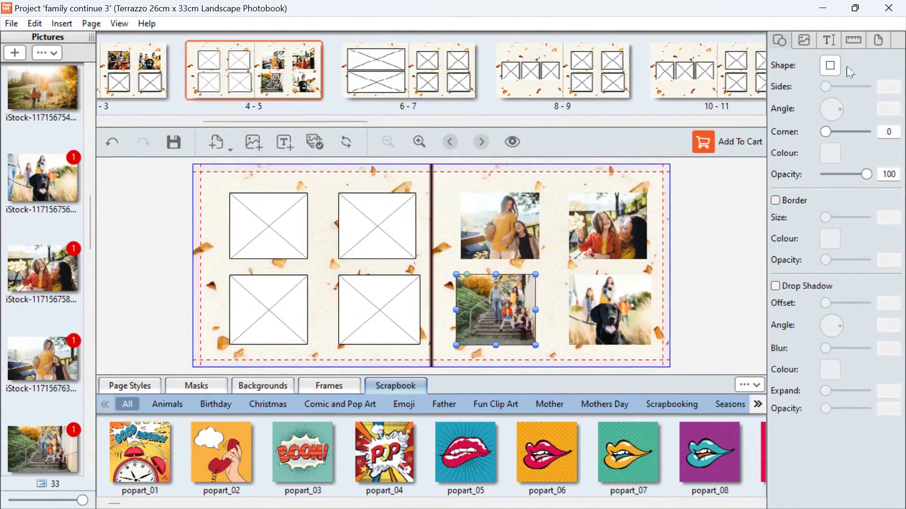
- Look over the picture, text and background settings, then enable a border on the photo
left_click(802, 47)
left_click(830, 45)
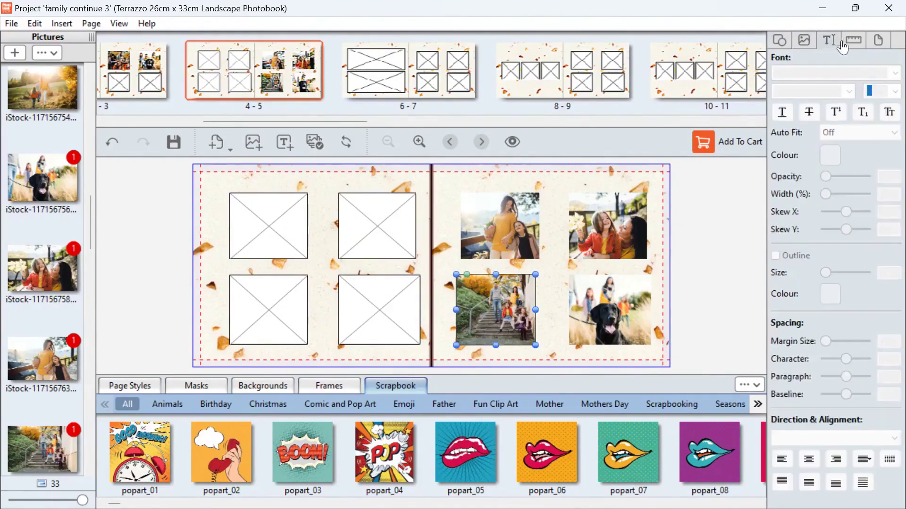
left_click(860, 46)
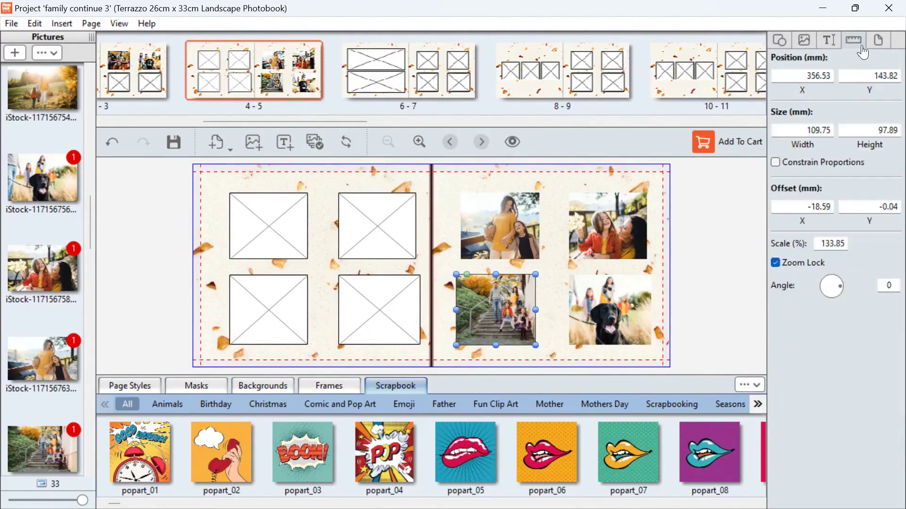
left_click(779, 40)
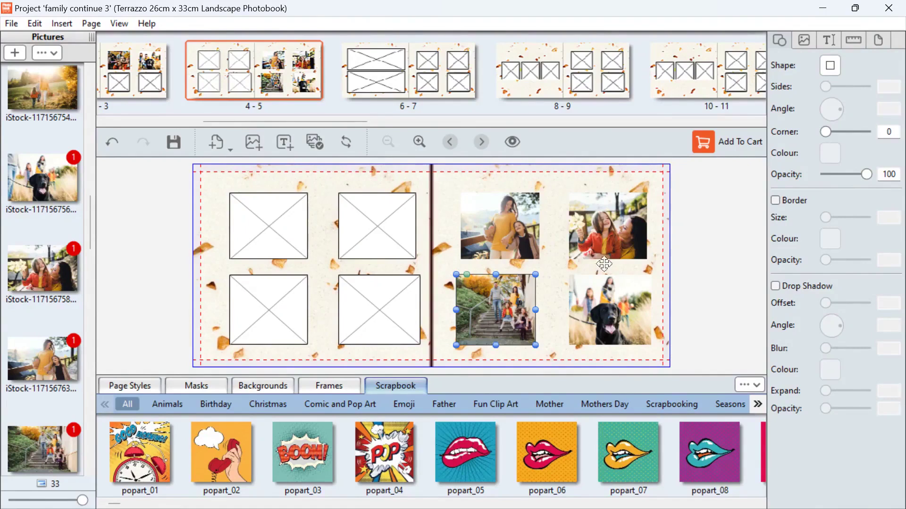
left_click(776, 201)
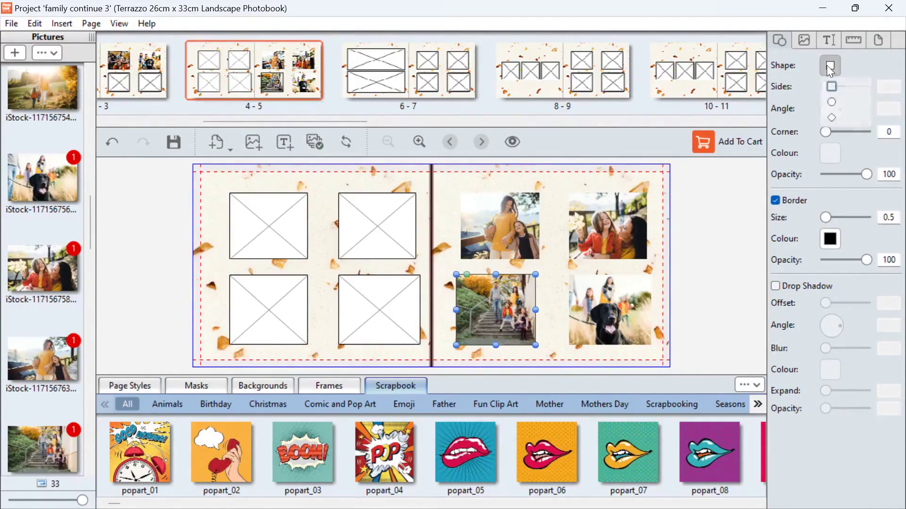
- Try circle and diamond shapes, revert to square, and keep the 0.5 black border
left_click(833, 87)
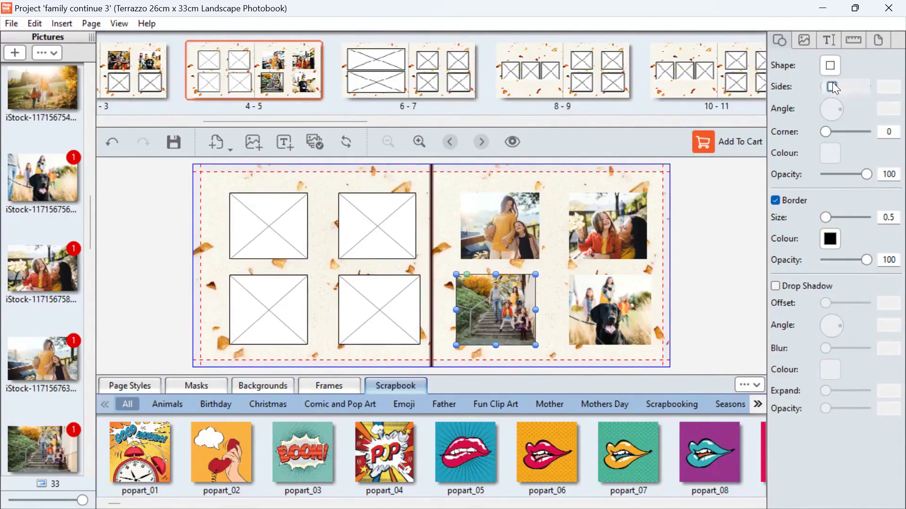
left_click(829, 75)
left_click(833, 101)
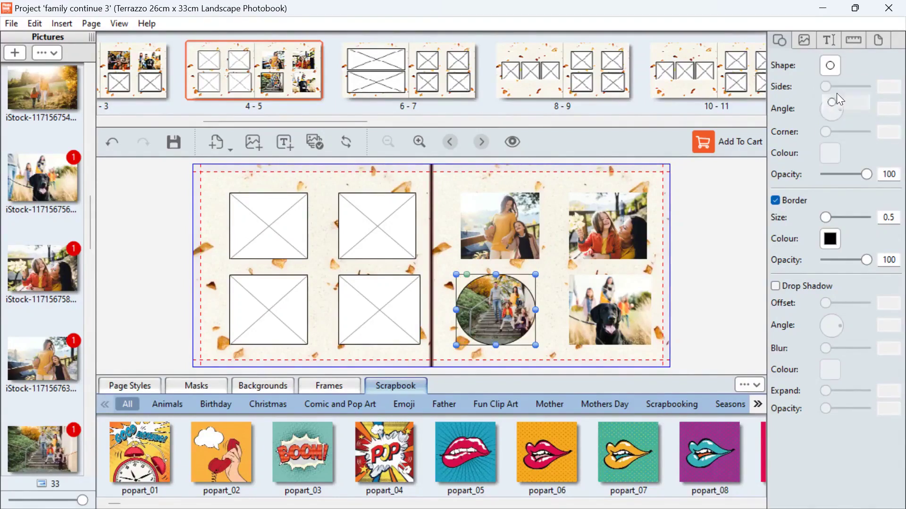
left_click(831, 64)
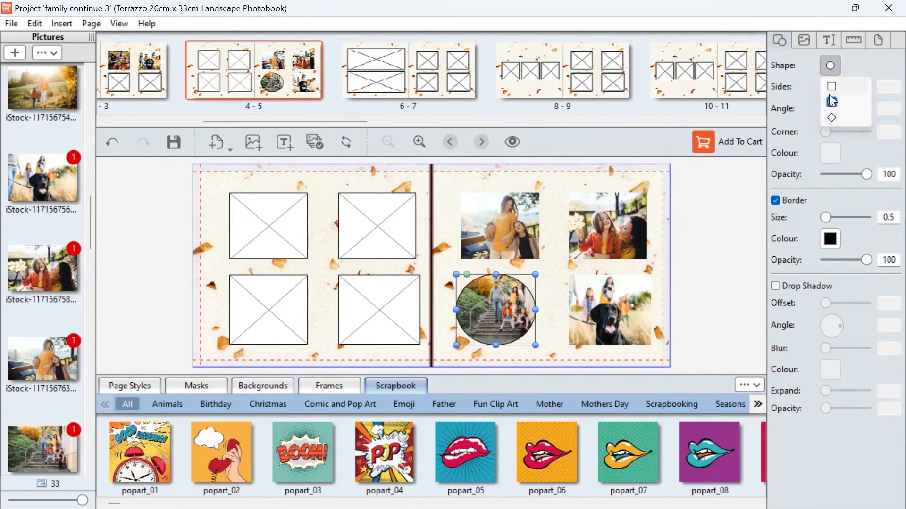
left_click(831, 117)
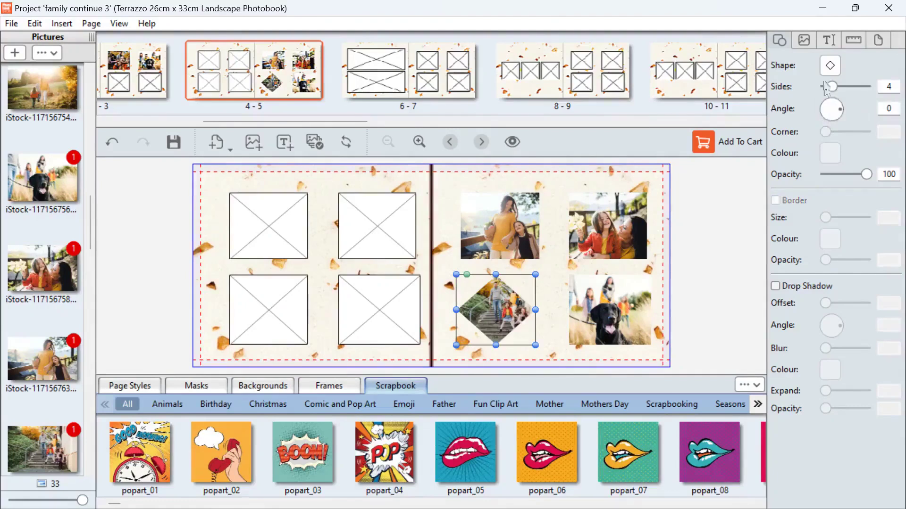
left_click(831, 63)
left_click(836, 86)
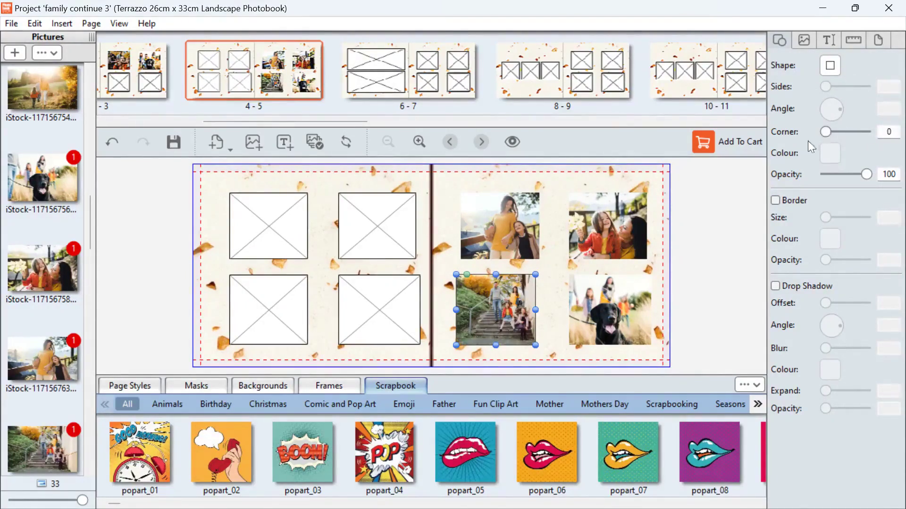
left_click(825, 152)
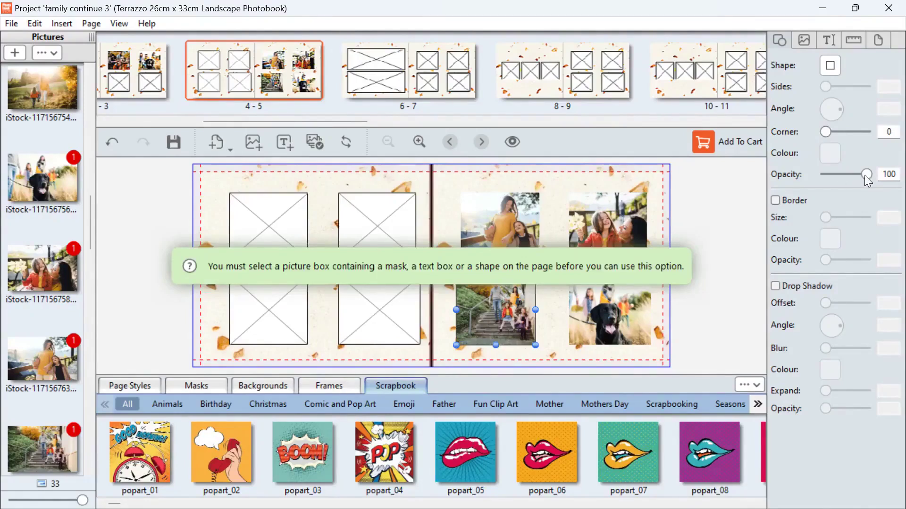
left_click(787, 203)
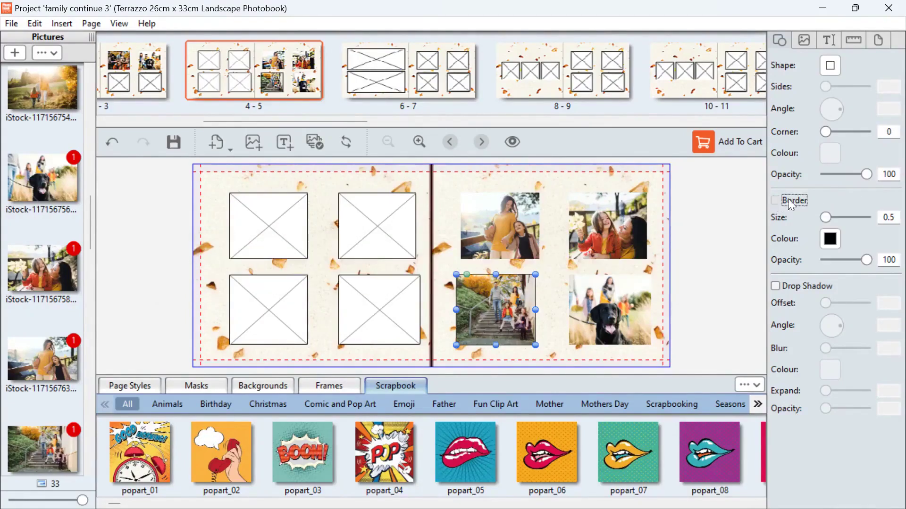
- Set the stairs photo's border to size 21.5 in custom slate blue (RGB 71, 100, 116)
left_click_drag(824, 217, 844, 220)
left_click(836, 239)
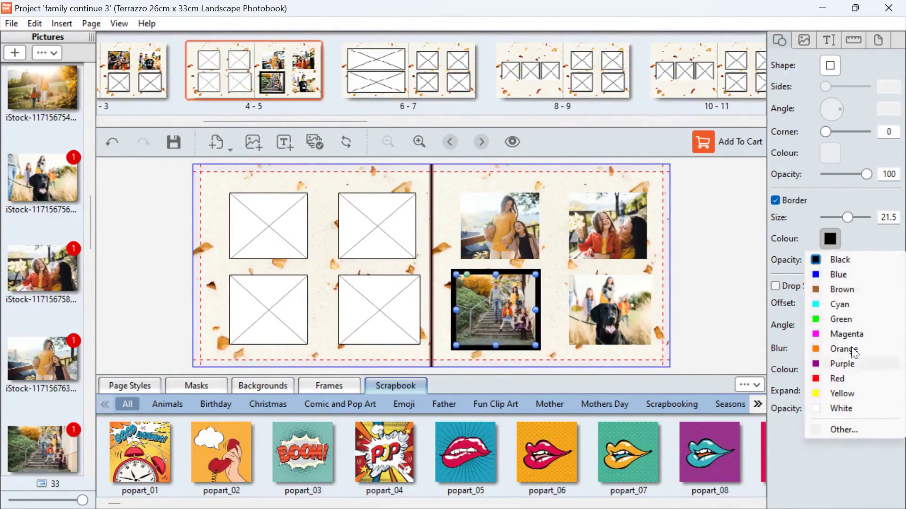
left_click(846, 431)
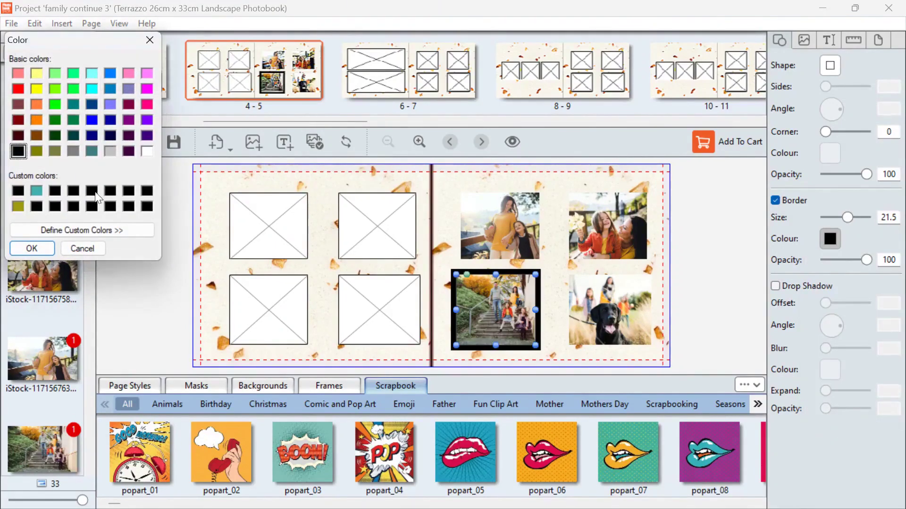
left_click(78, 230)
left_click_drag(224, 137, 240, 152)
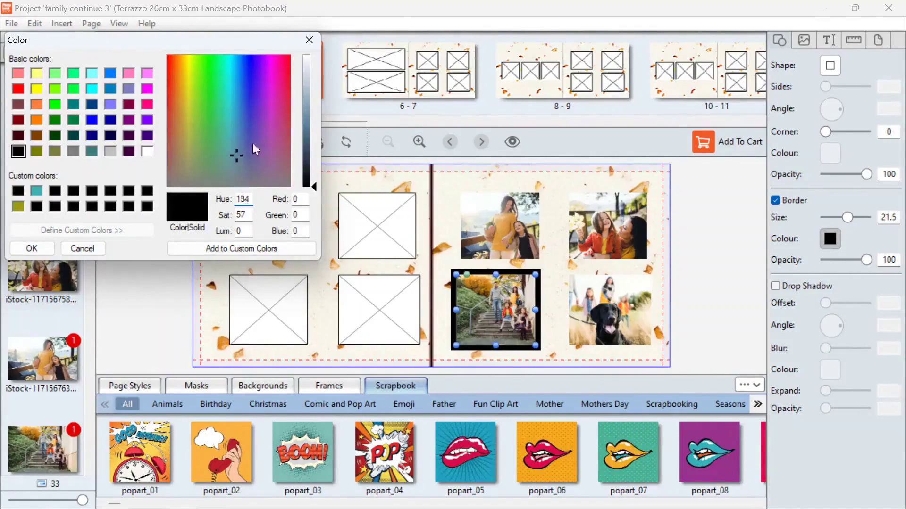
left_click(309, 138)
left_click(228, 253)
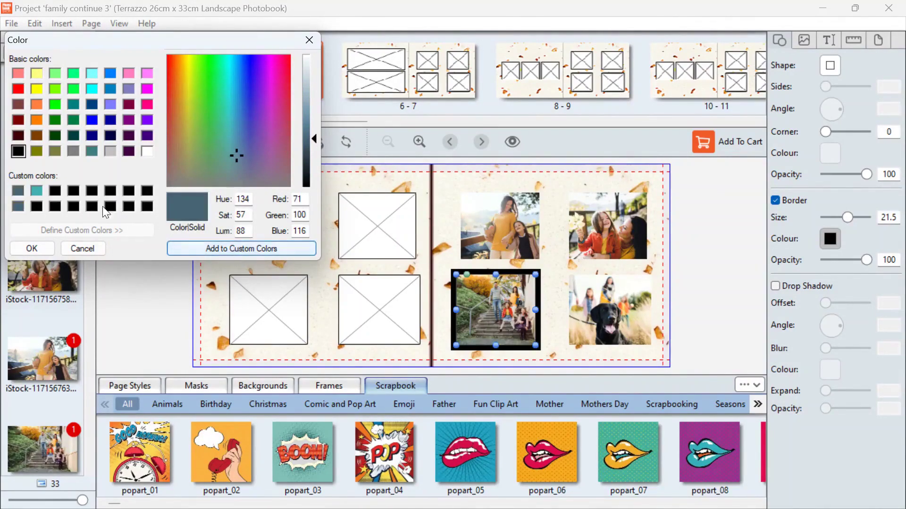
left_click(18, 206)
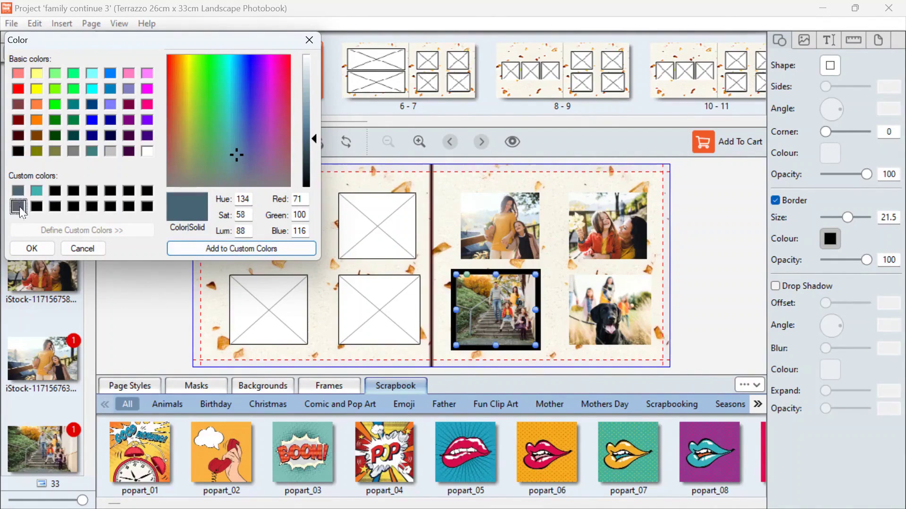
left_click(28, 248)
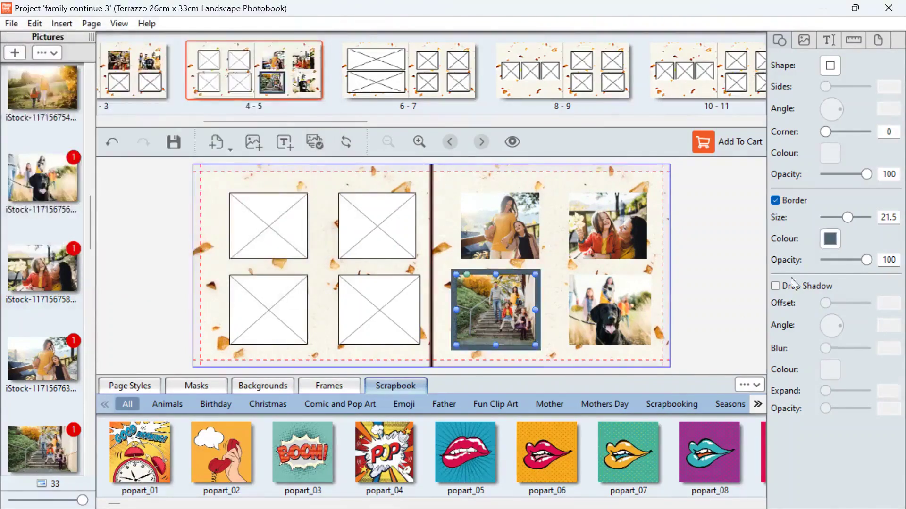
- Give the stairs photo a magenta drop shadow: offset 41, angle 166, expand 16, opacity 44
left_click(775, 286)
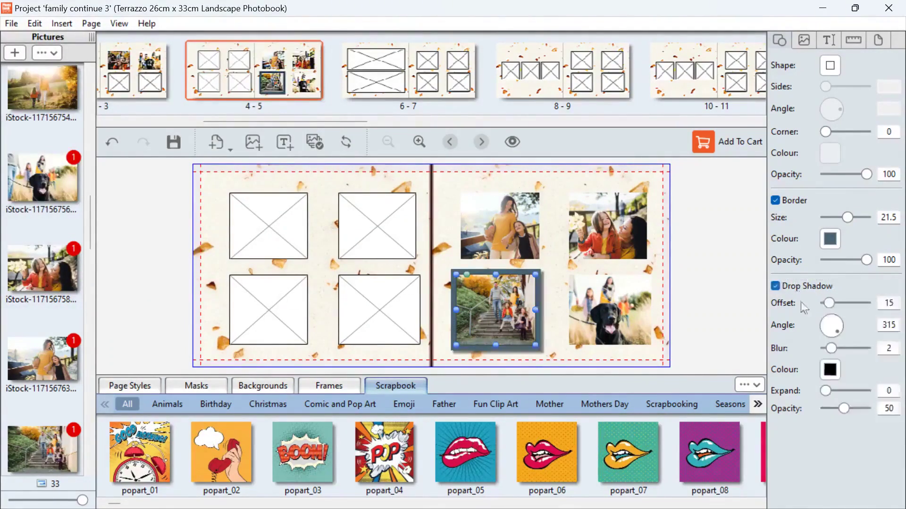
mouse_move(827, 303)
left_mouse_down()
mouse_move(856, 302)
mouse_move(826, 299)
mouse_move(833, 298)
left_mouse_up()
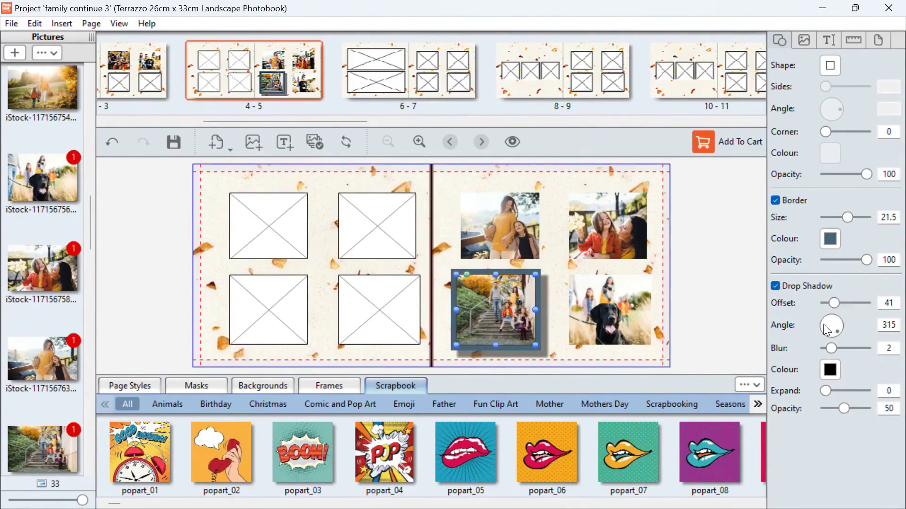
left_click_drag(826, 330, 824, 324)
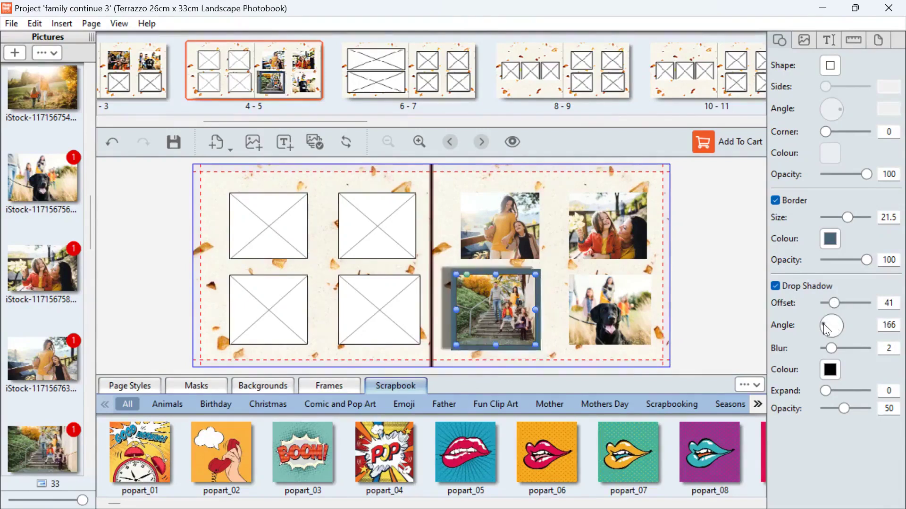
left_click(829, 370)
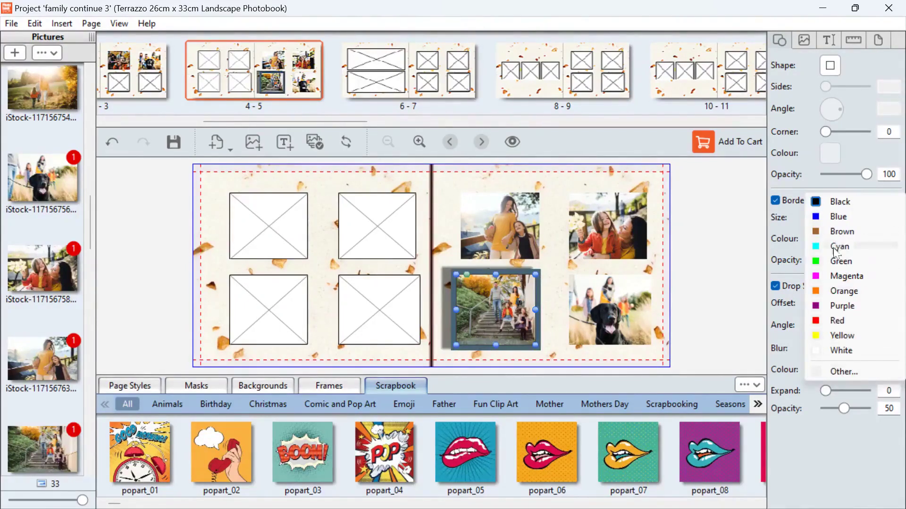
left_click(828, 278)
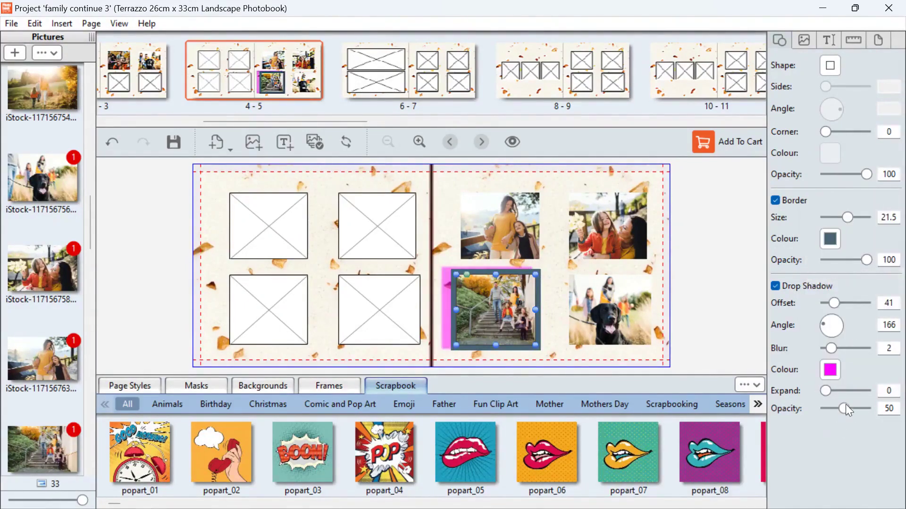
left_click_drag(824, 392, 841, 412)
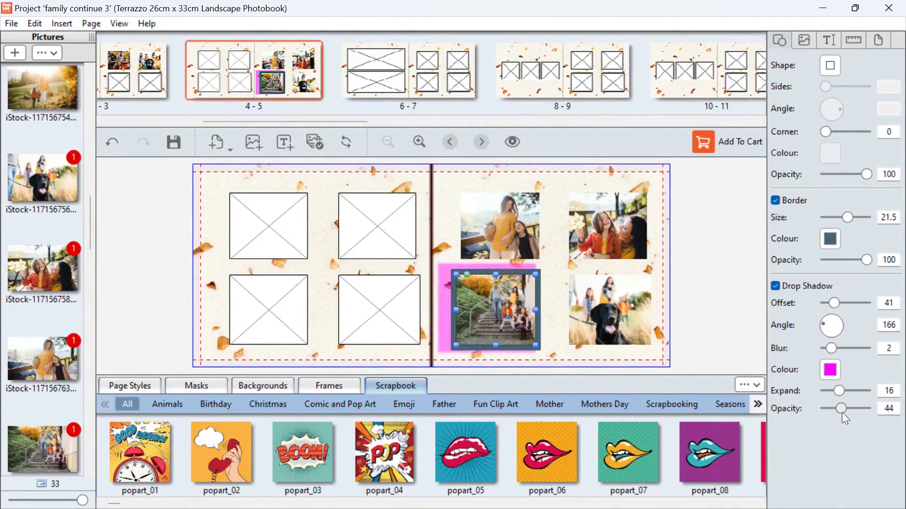